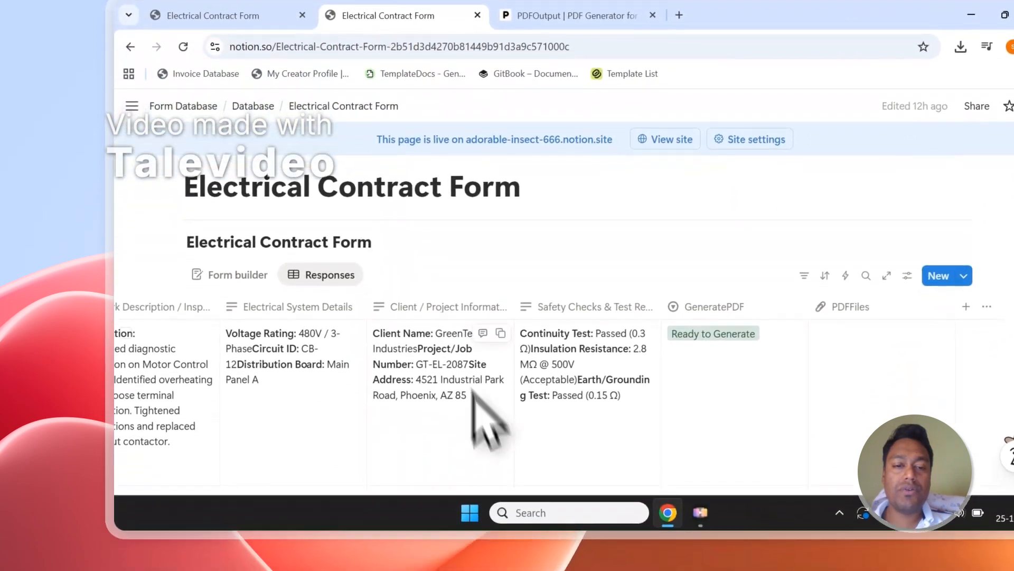
# Rename the first response's Received By entry in the Electrical Contract Form table as Entry-1
pyautogui.scroll(-5, 423, 328)
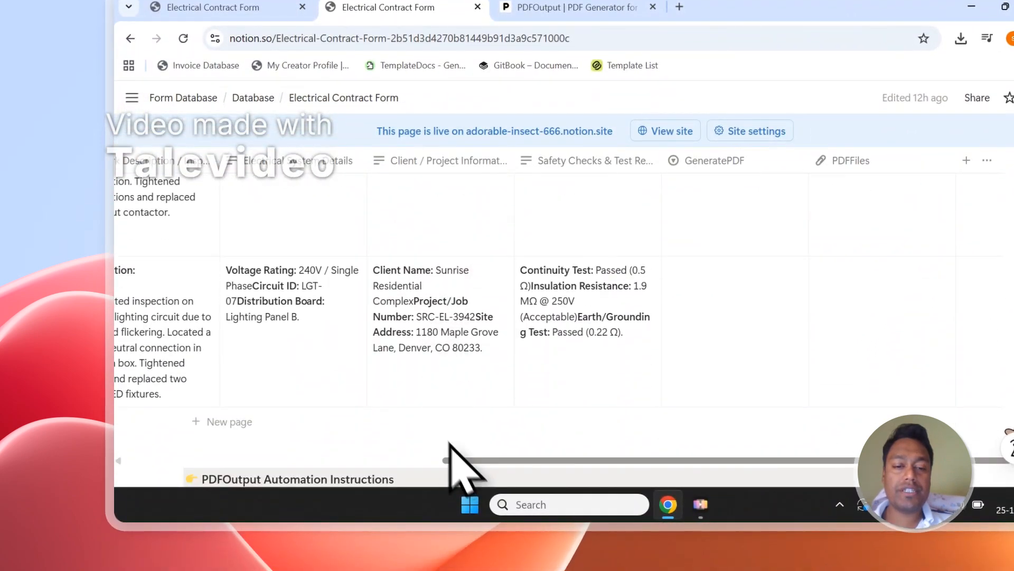
pyautogui.moveTo(453, 460); pyautogui.dragTo(177, 464)
pyautogui.scroll(3, 227, 380)
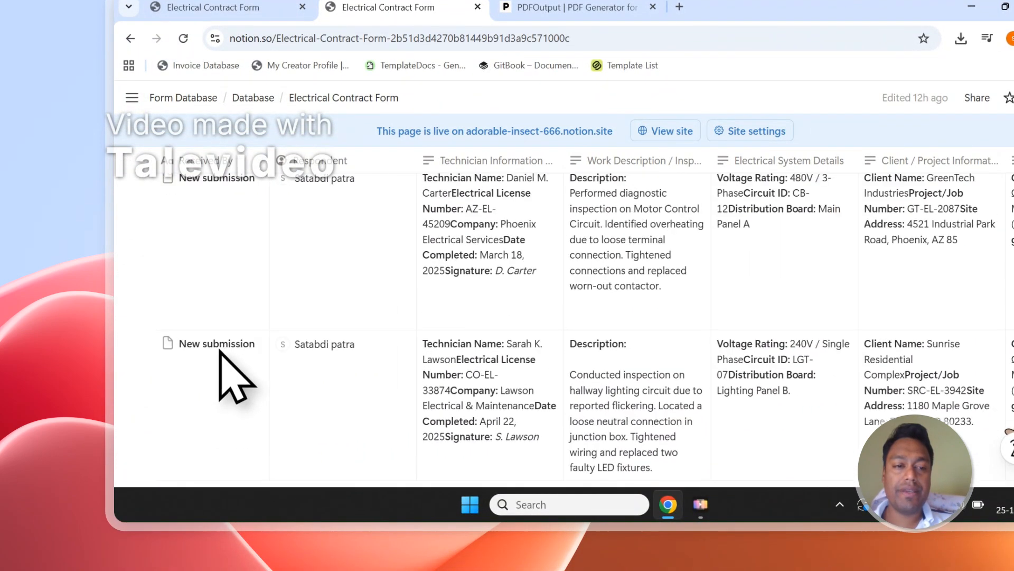
pyautogui.click(232, 362)
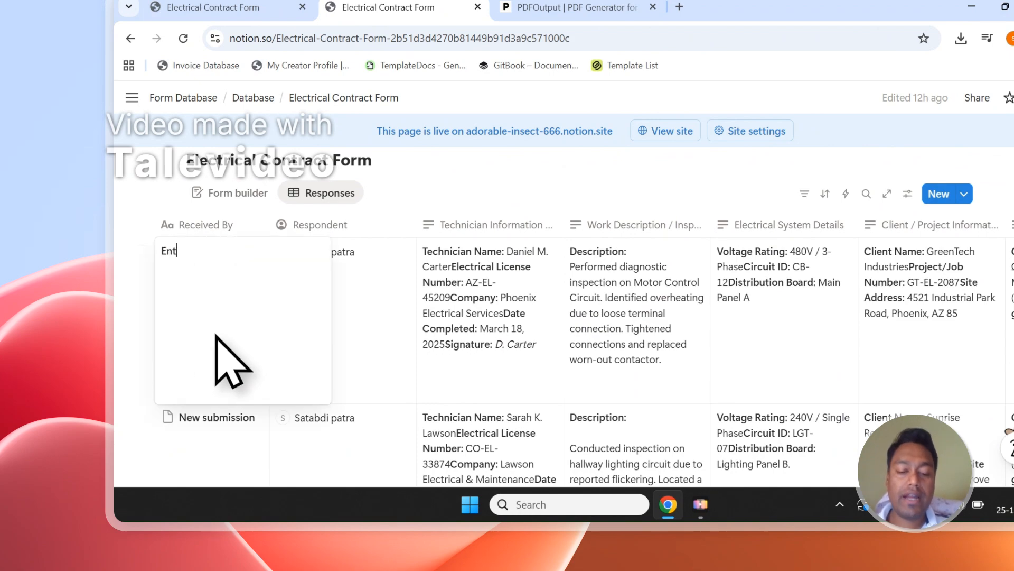
pyautogui.write('Entry-1')
pyautogui.press('Return')
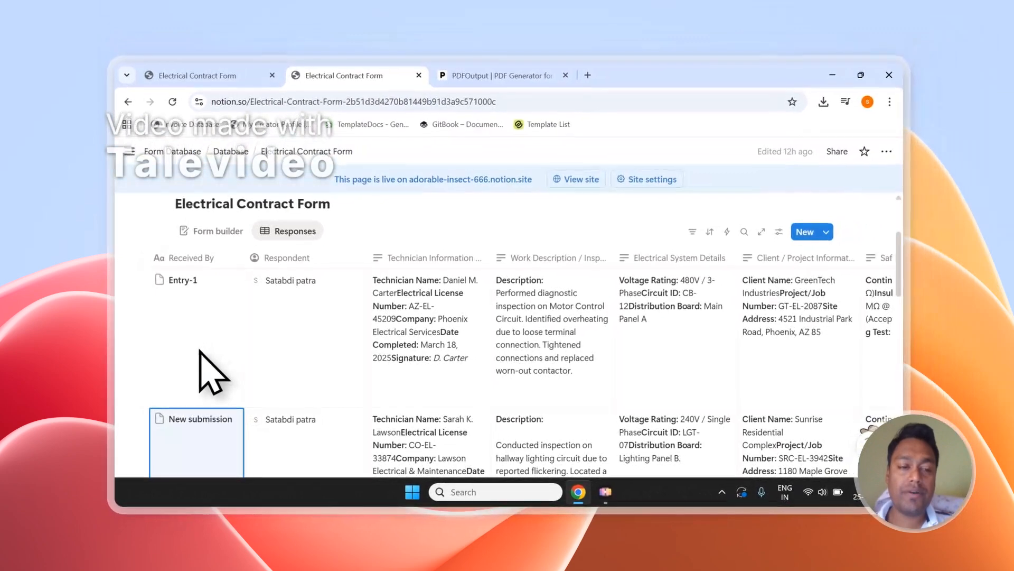
# Copy the first response's Received By name to the second response and change it to Entry-2
pyautogui.press('Up')
pyautogui.hotkey('ctrl', 'c')
pyautogui.press('Down')
pyautogui.hotkey('ctrl', 'v')
pyautogui.click(199, 352)
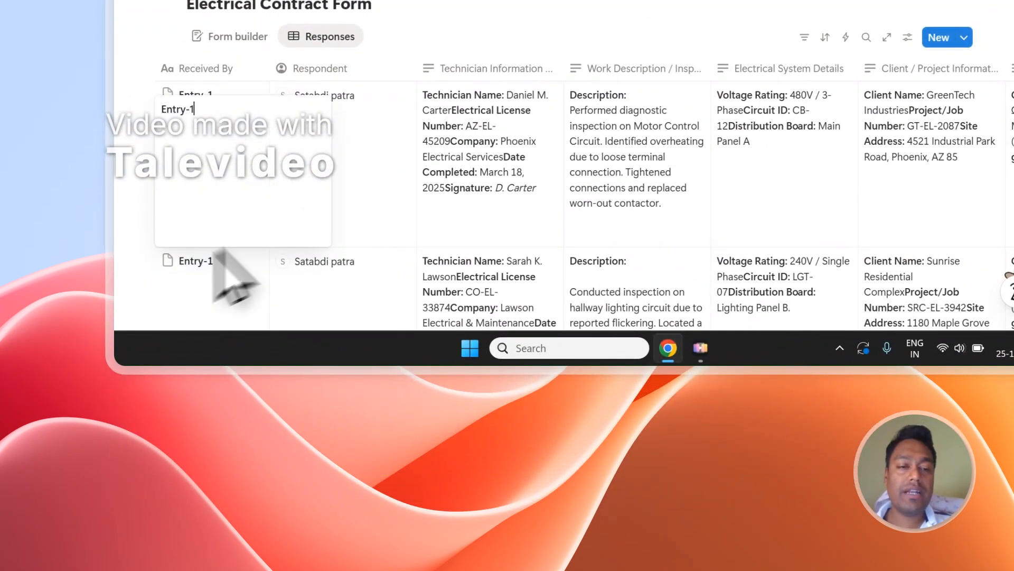
pyautogui.press('Return')
pyautogui.scroll(-1, 349, 173)
pyautogui.click(224, 168)
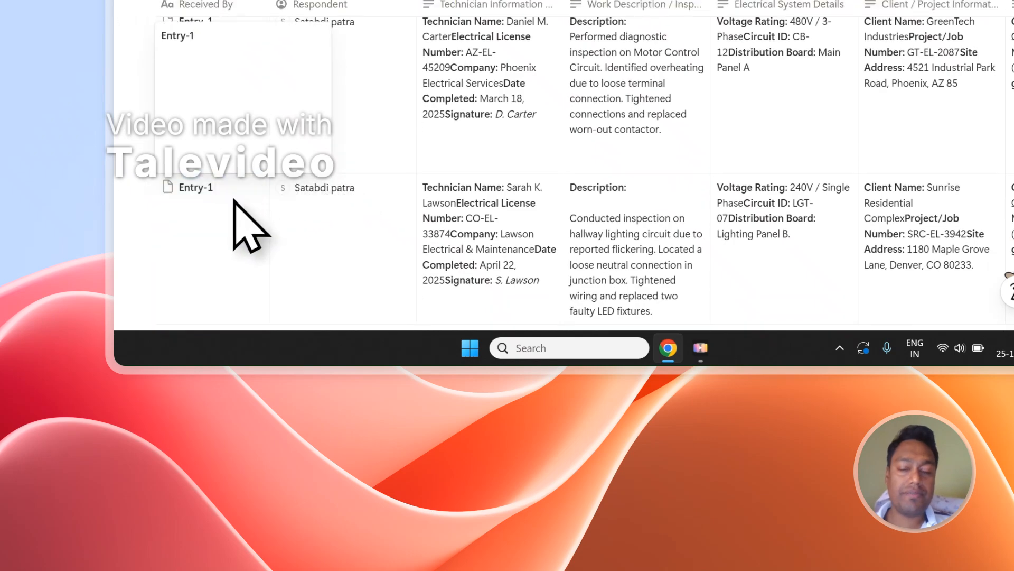
pyautogui.click(234, 202)
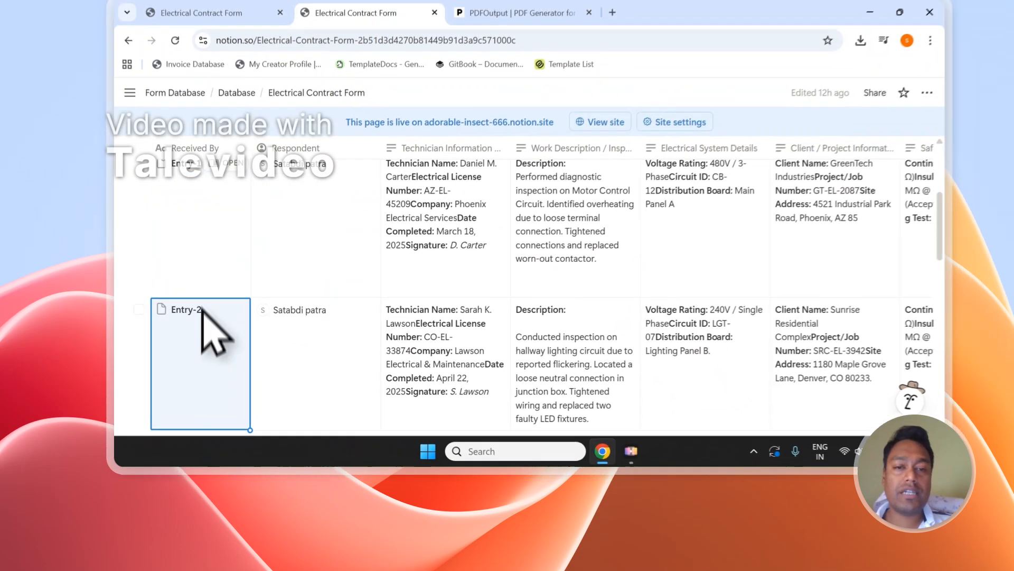
# Switch to the PDFOutput site and read its homepage description of generating PDFs from Google Docs using a Notion database
pyautogui.scroll(1, 170, 259)
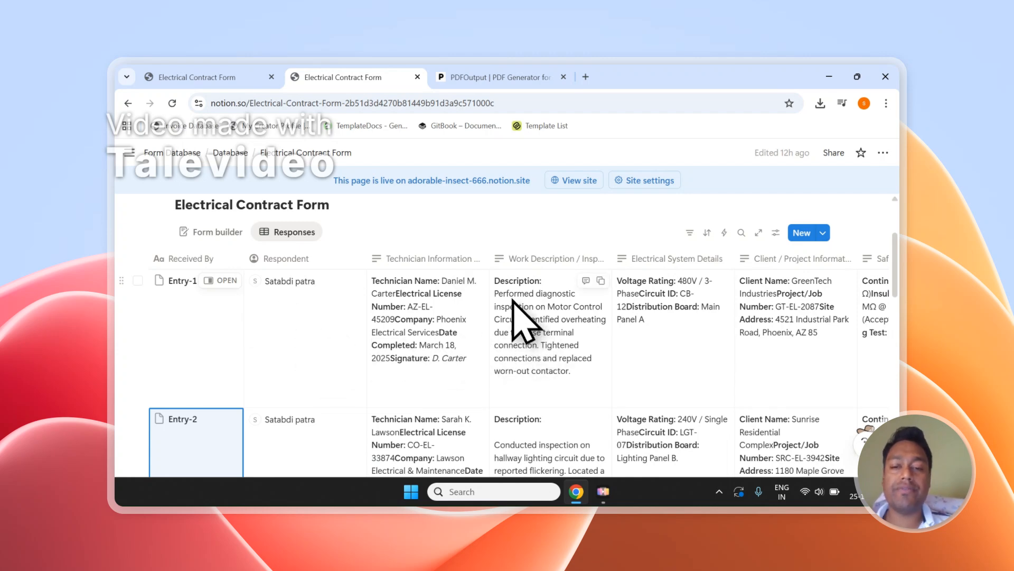
pyautogui.click(496, 77)
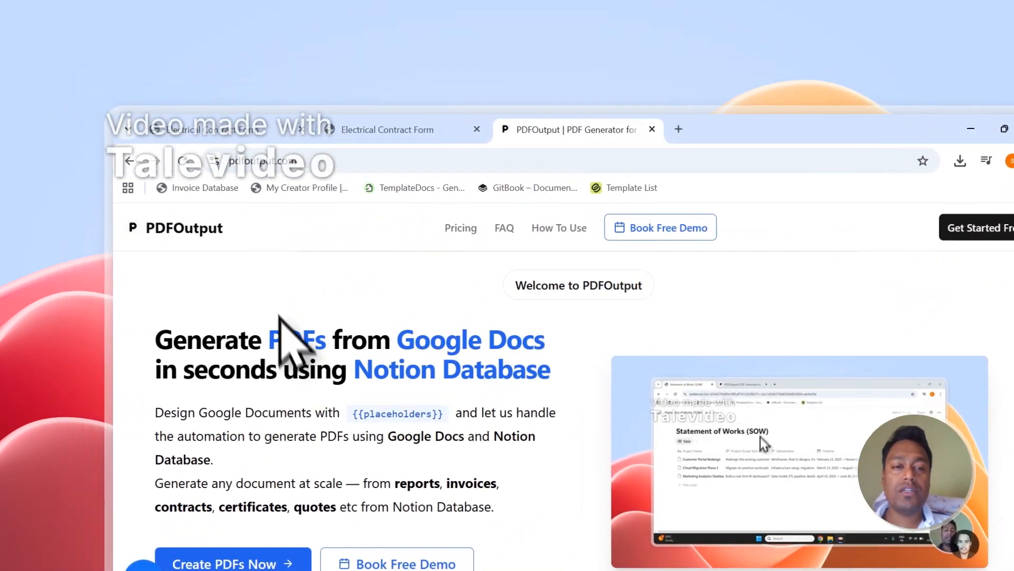
pyautogui.moveTo(278, 338); pyautogui.dragTo(333, 343)
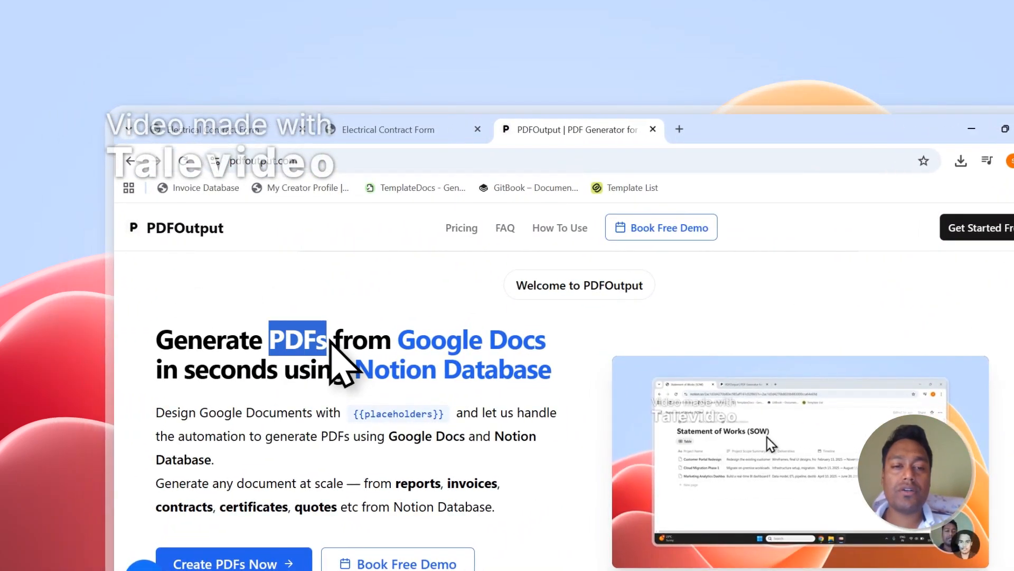
pyautogui.moveTo(401, 342); pyautogui.dragTo(546, 345)
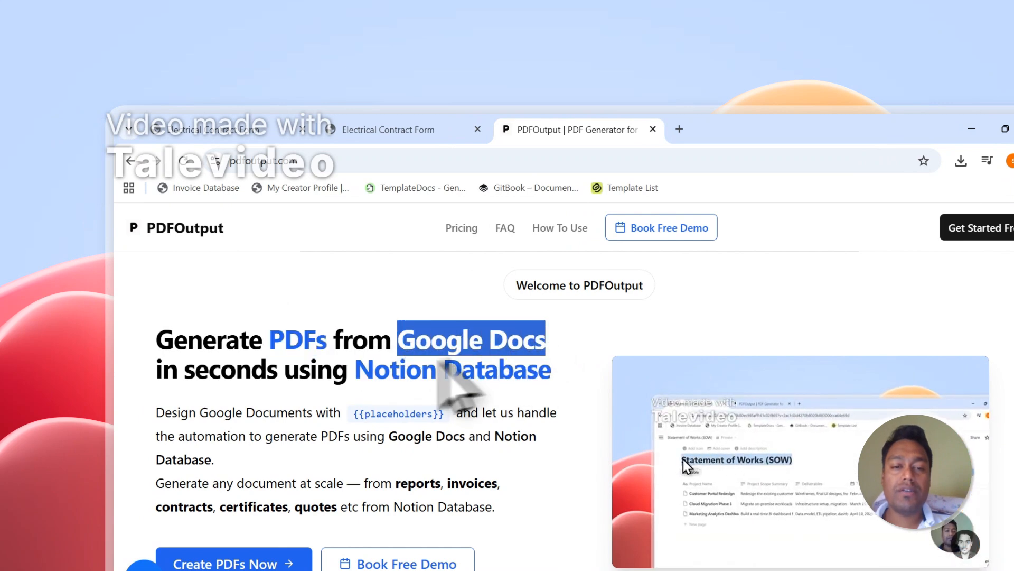
pyautogui.moveTo(356, 370); pyautogui.dragTo(555, 389)
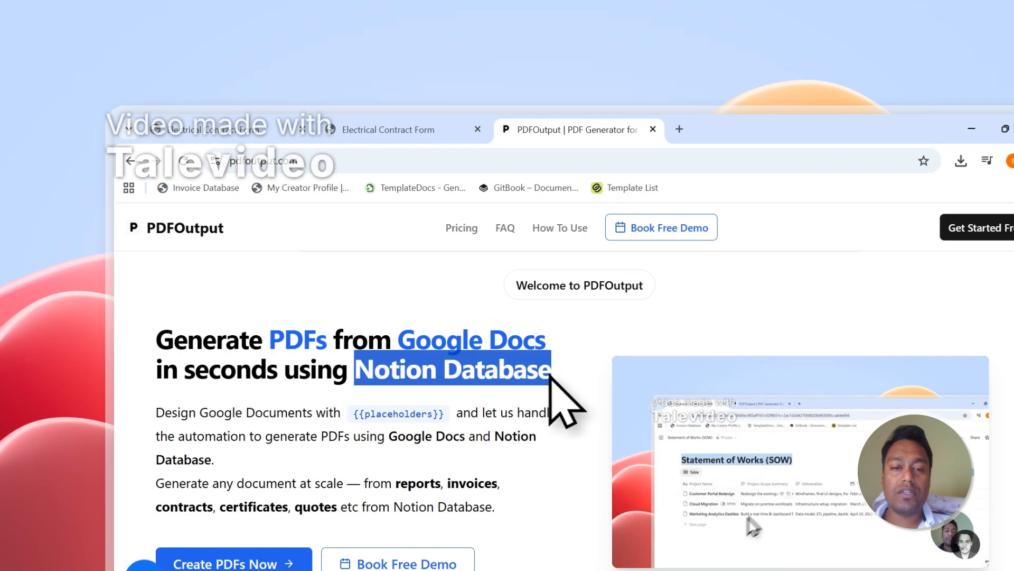
pyautogui.click(417, 131)
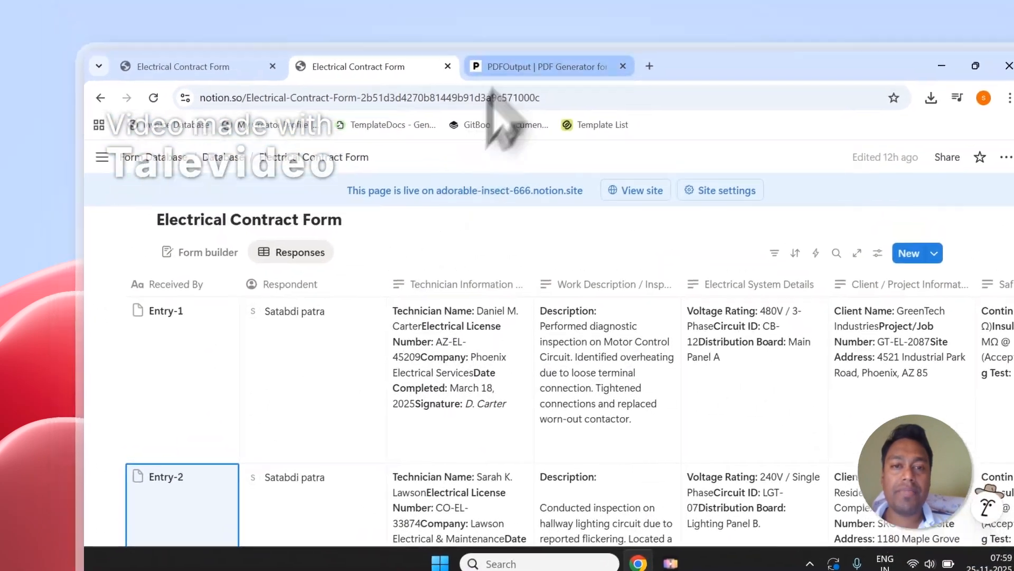
pyautogui.click(467, 6)
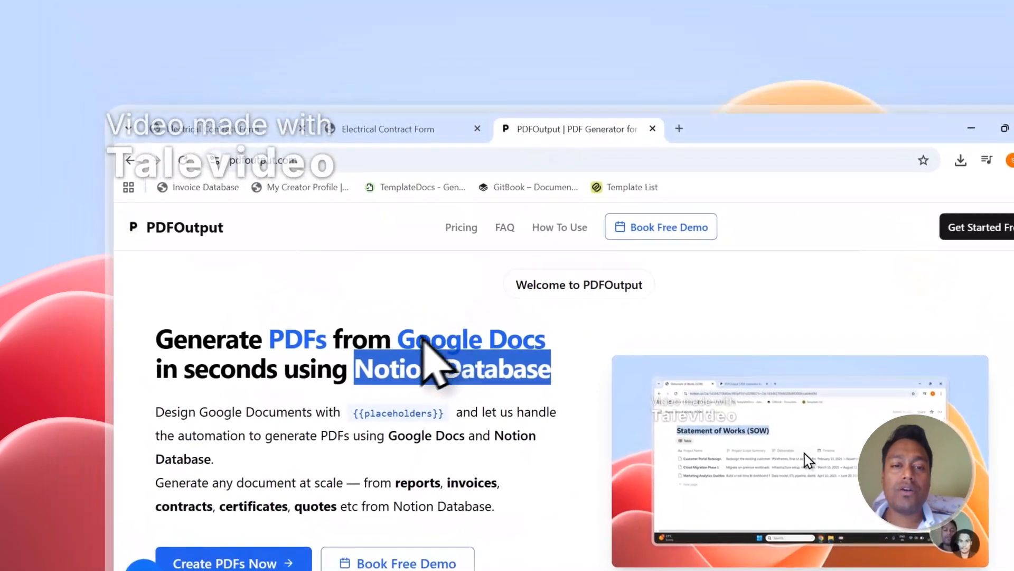
pyautogui.click(402, 339)
pyautogui.moveTo(402, 337); pyautogui.dragTo(556, 336)
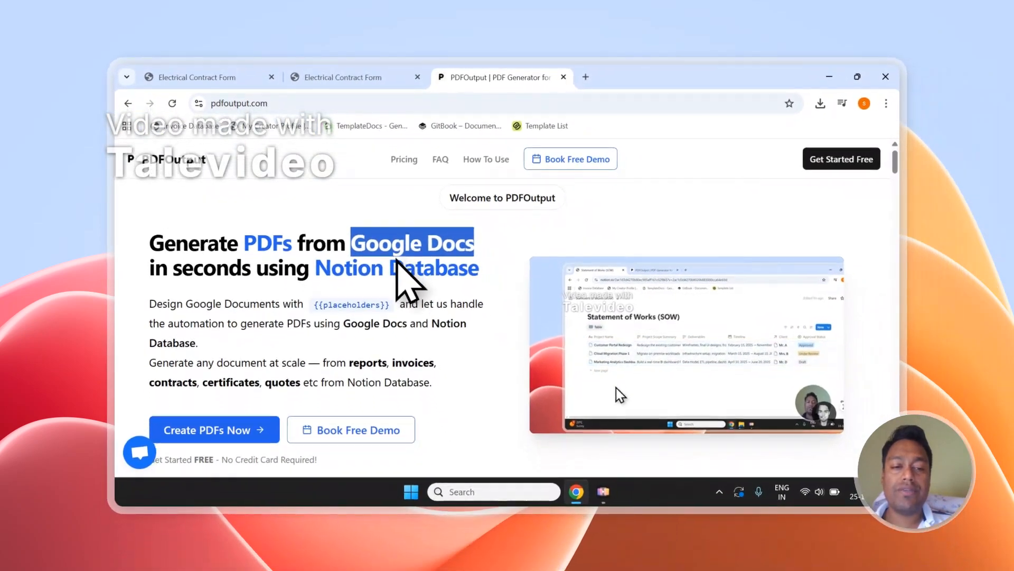
pyautogui.scroll(-2, 449, 343)
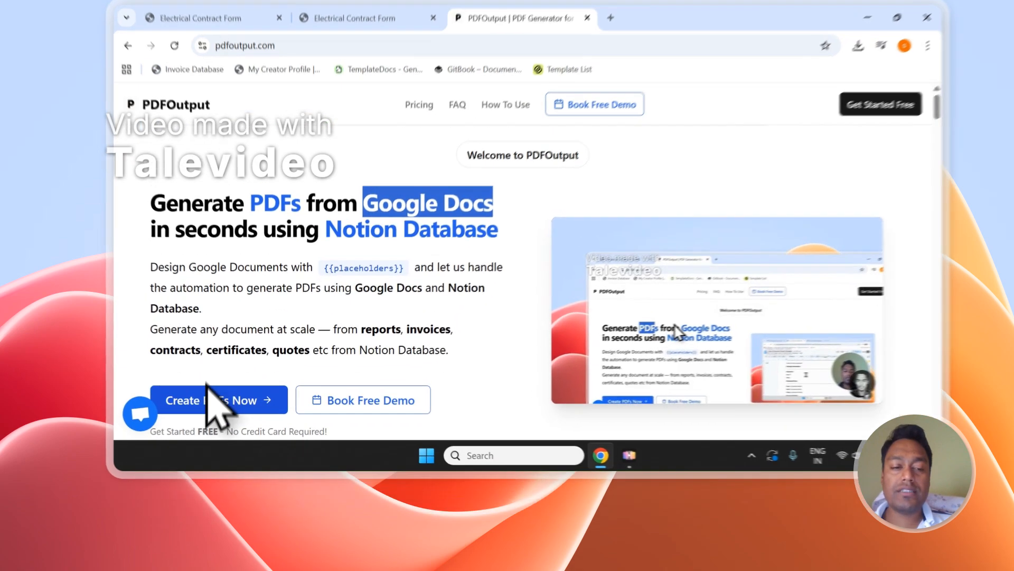
# Start creating PDFs in PDFOutput, signing in with a Google account and granting the requested account access
pyautogui.click(214, 378)
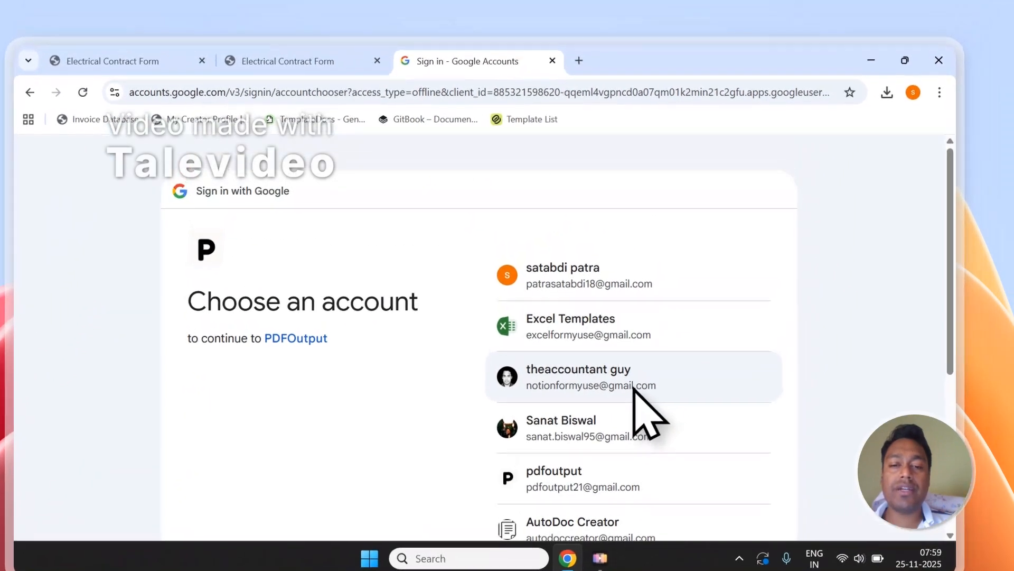
pyautogui.click(732, 176)
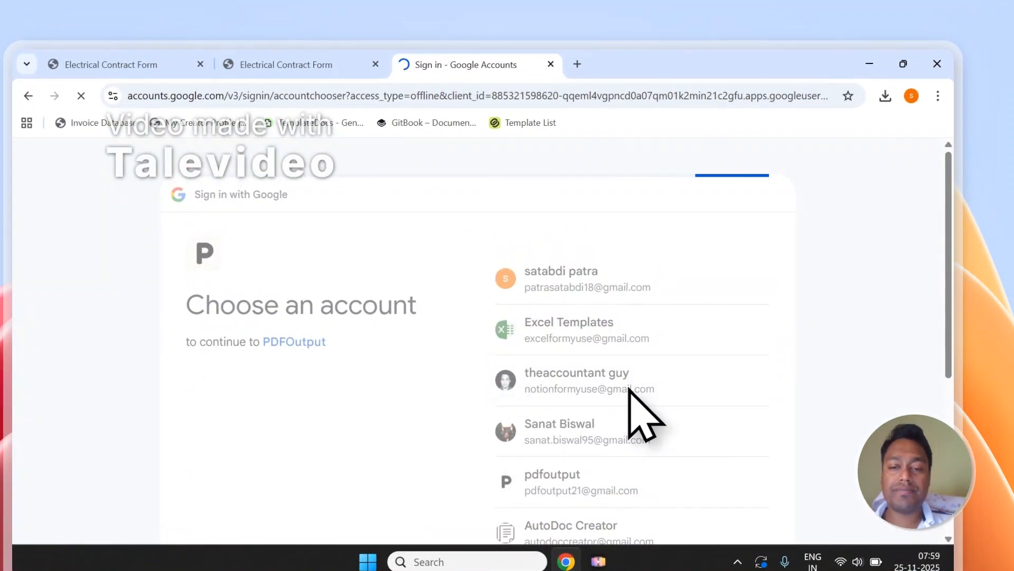
pyautogui.click(696, 432)
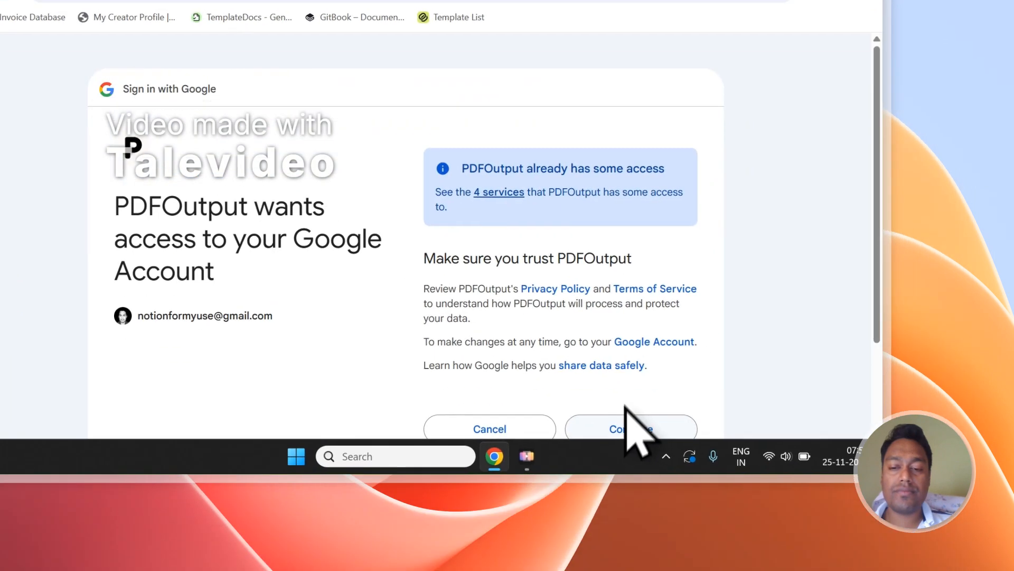
pyautogui.click(699, 530)
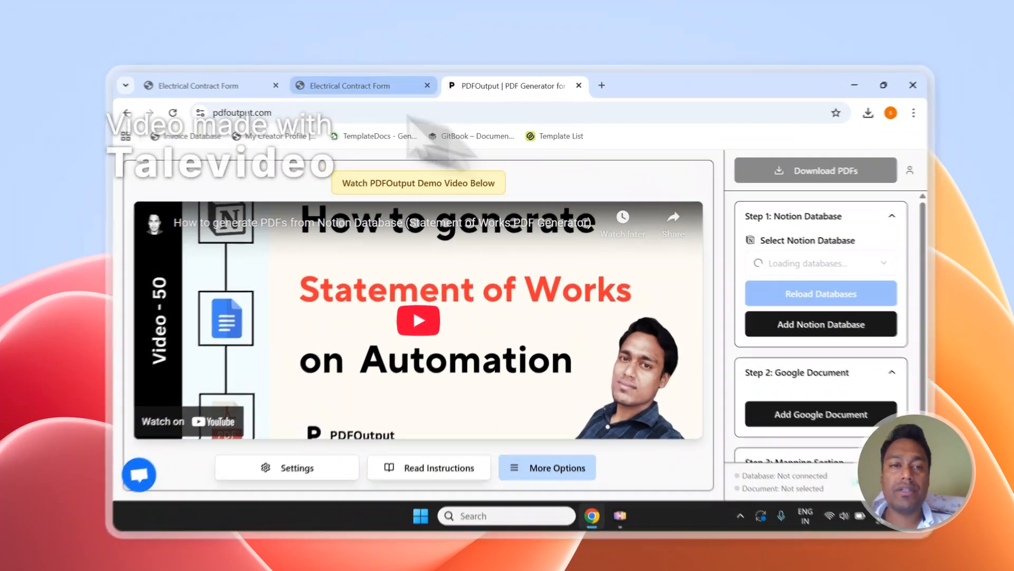
# Examine the Electrical Contract Form page and PDFOutput's Notion database, Google document and mapping sections
pyautogui.click(350, 77)
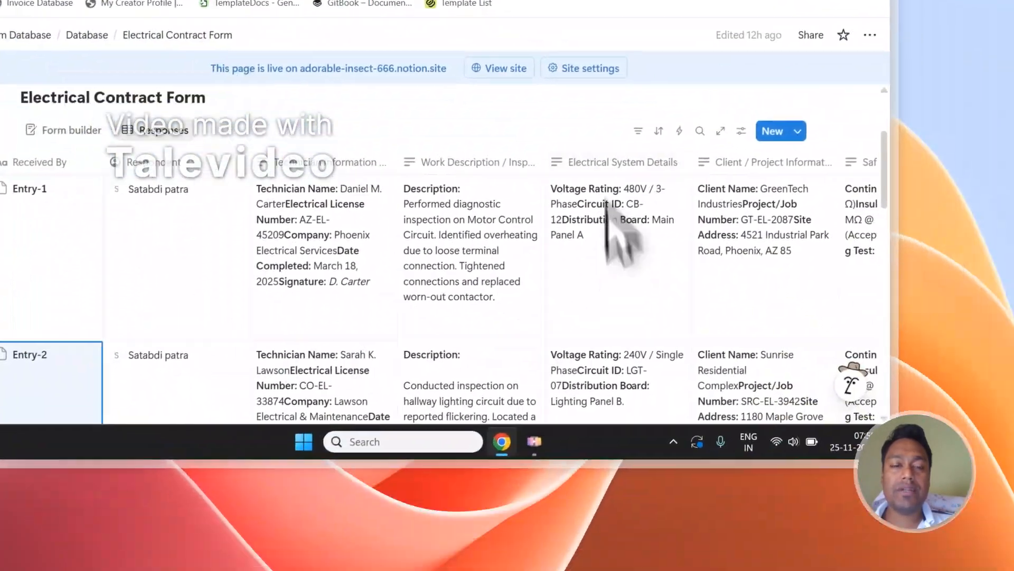
pyautogui.scroll(3, 188, 140)
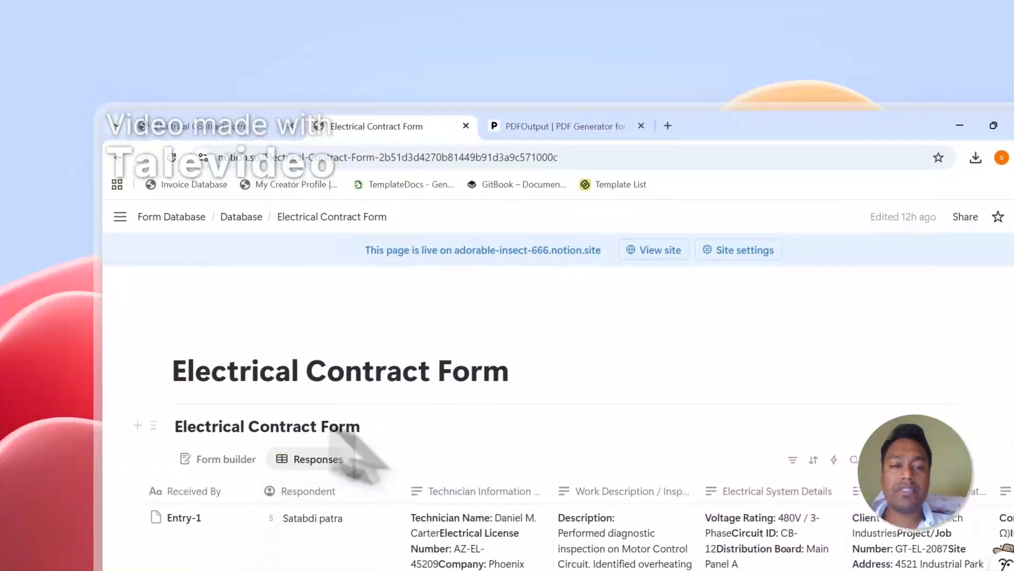
pyautogui.click(549, 129)
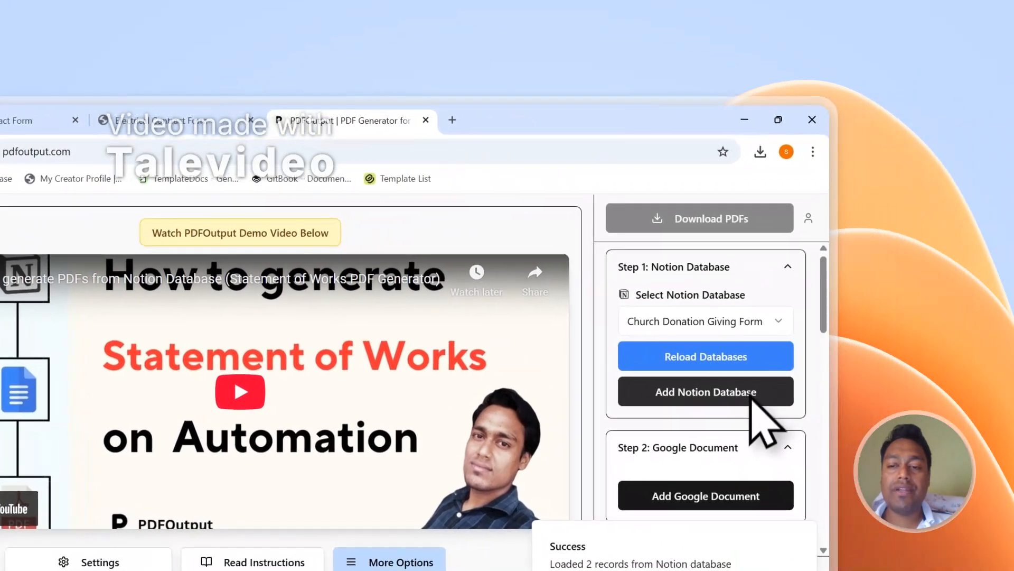
pyautogui.scroll(-2, 724, 423)
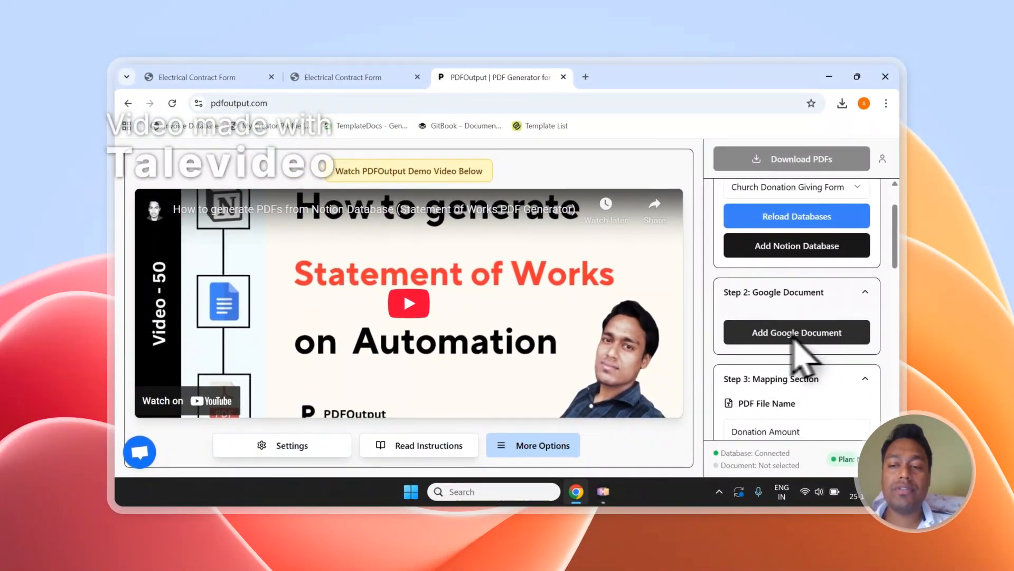
pyautogui.scroll(-8, 777, 339)
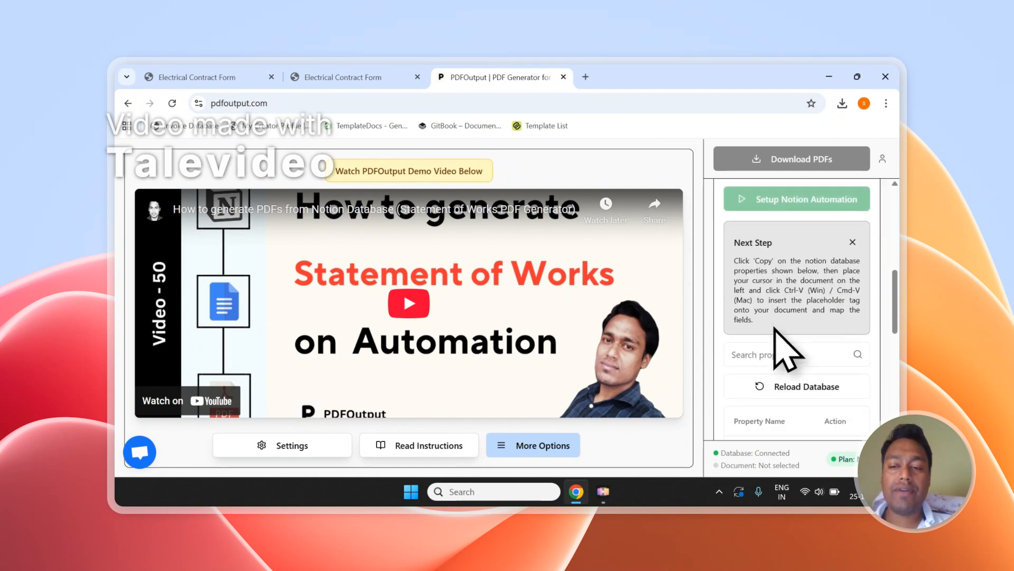
pyautogui.scroll(-4, 834, 358)
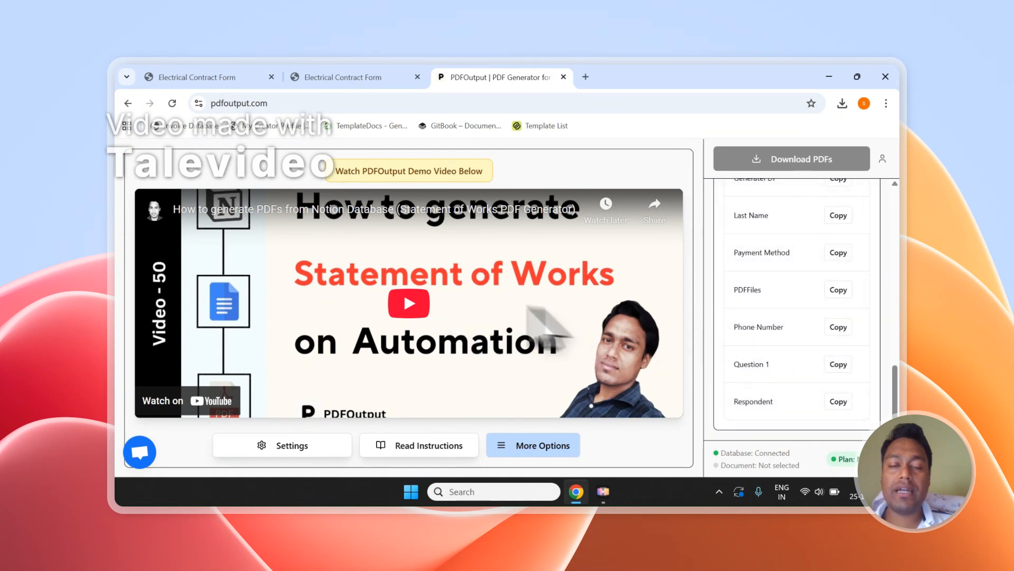
pyautogui.scroll(12, 737, 317)
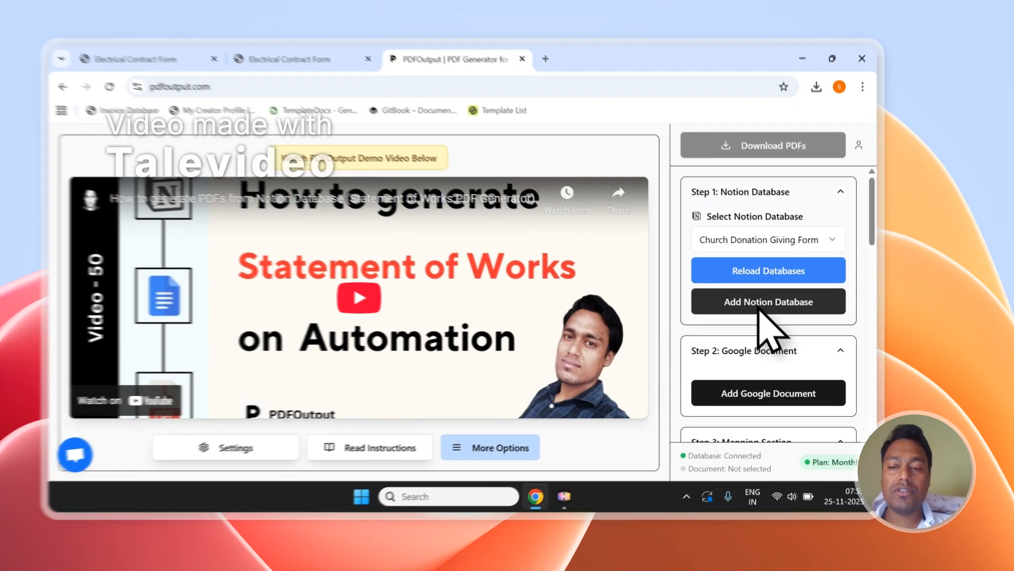
# Start adding a Notion database in PDFOutput and copy the page title "Electrical Contract Form" from the Notion page
pyautogui.click(787, 308)
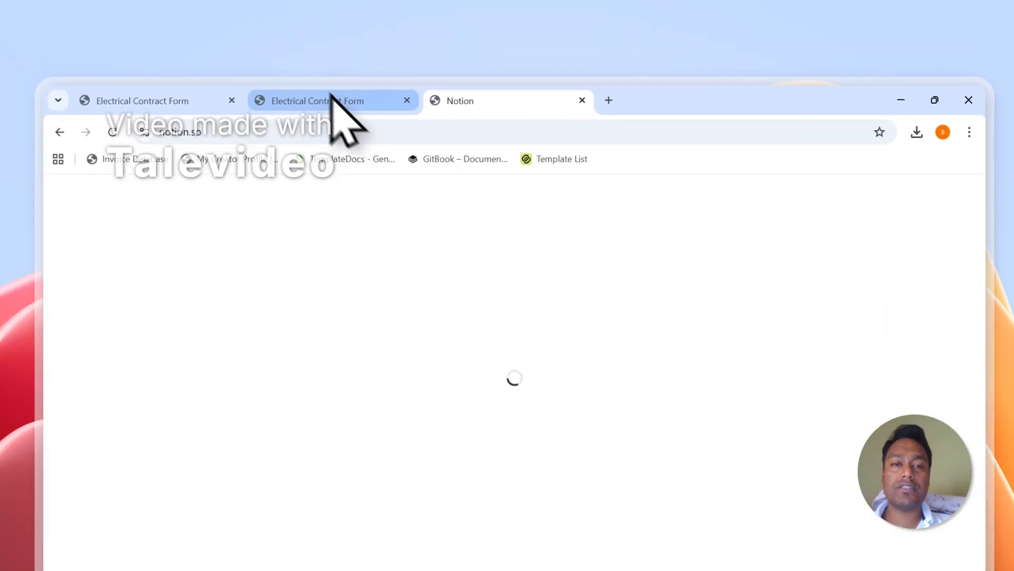
pyautogui.click(153, 11)
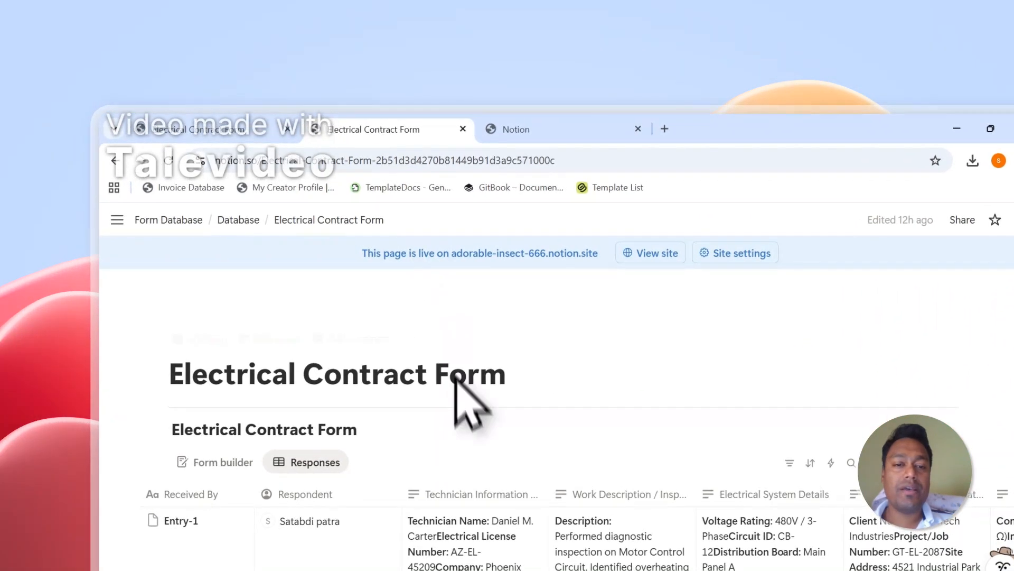
pyautogui.moveTo(505, 379); pyautogui.dragTo(336, 383)
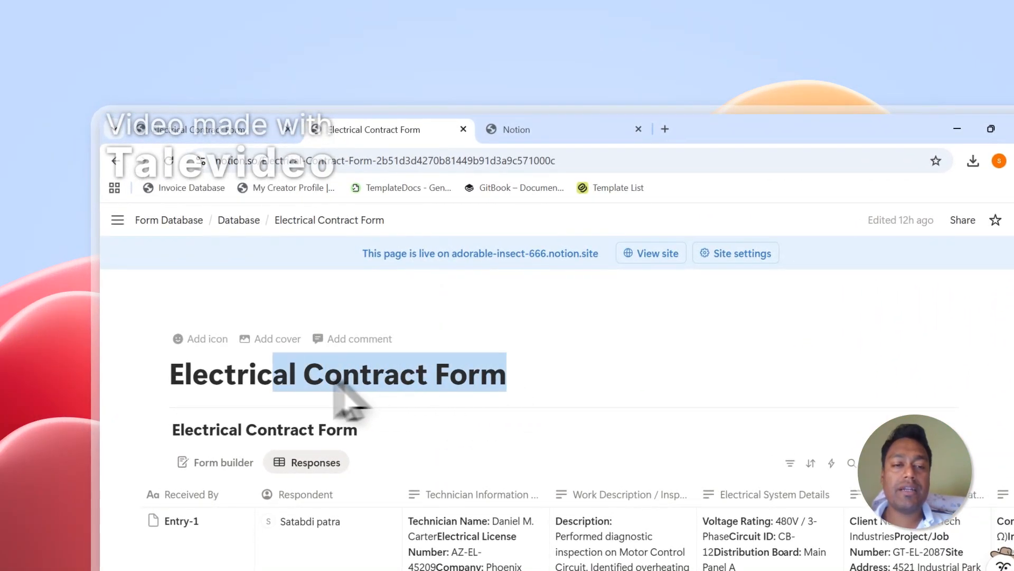
pyautogui.rightClick(220, 377)
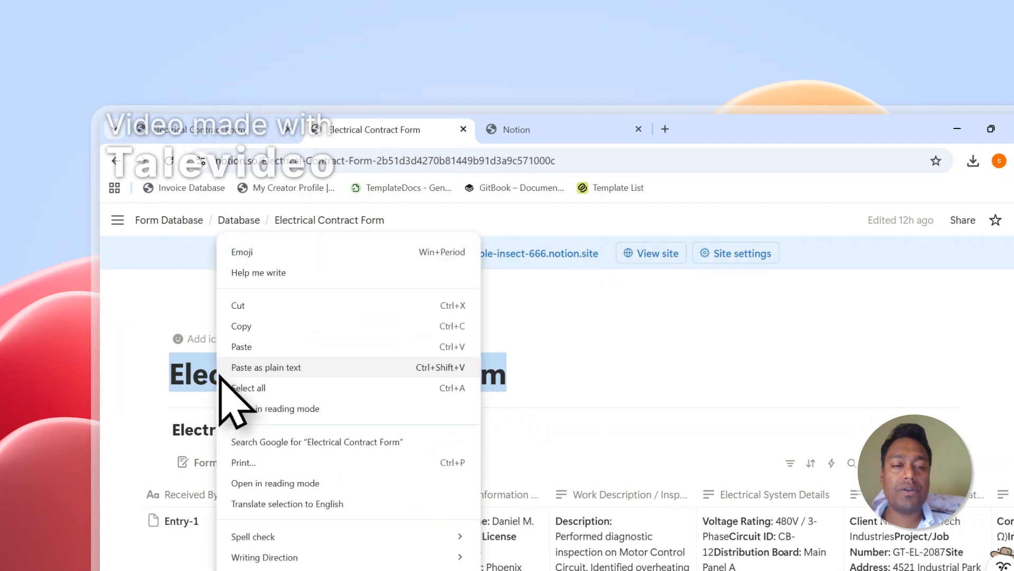
pyautogui.click(241, 326)
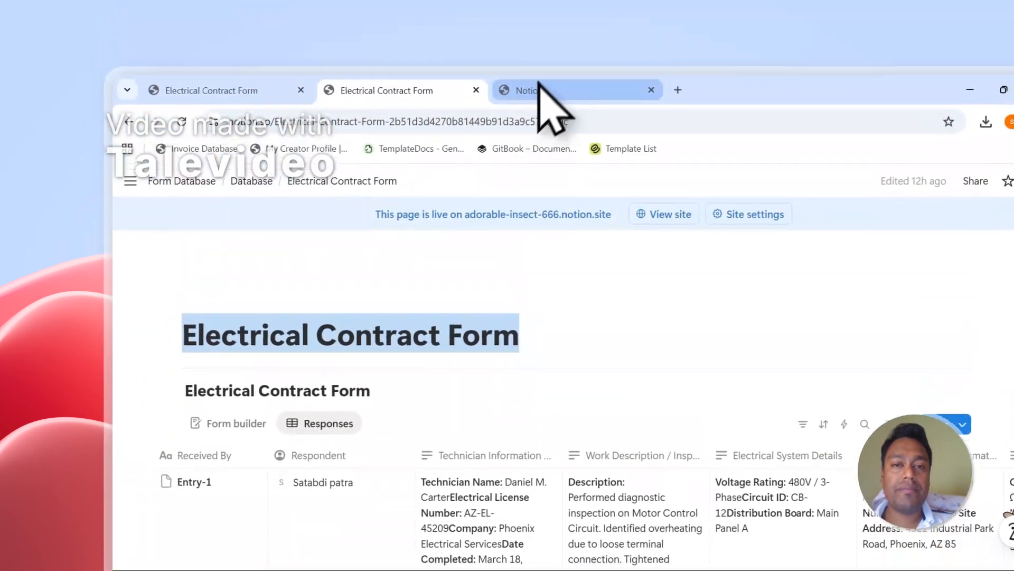
# Search Notion's page selection for "Electrical Contract Form" and add the first two matching pages to PDFOutput's access list
pyautogui.click(539, 76)
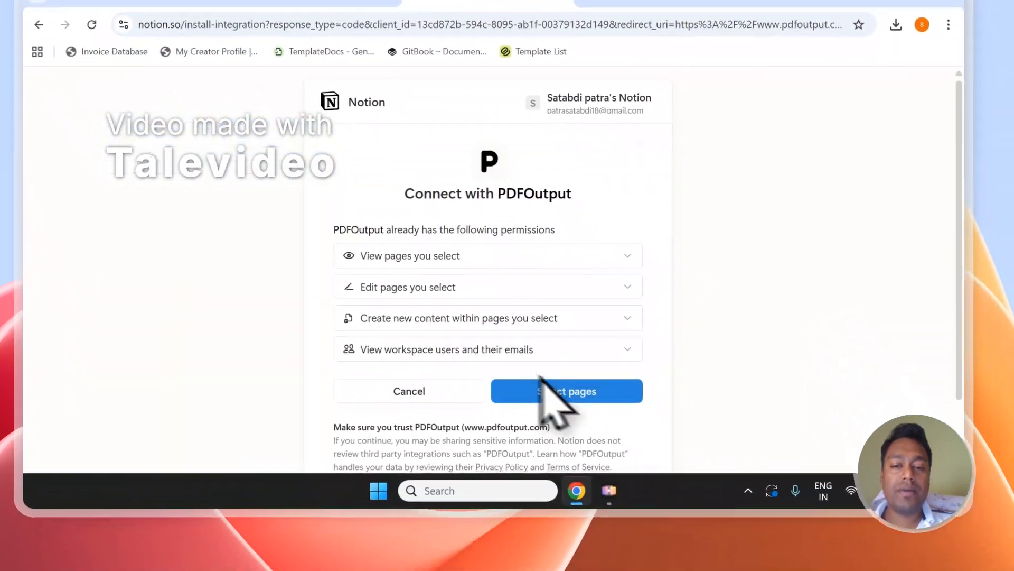
pyautogui.click(661, 524)
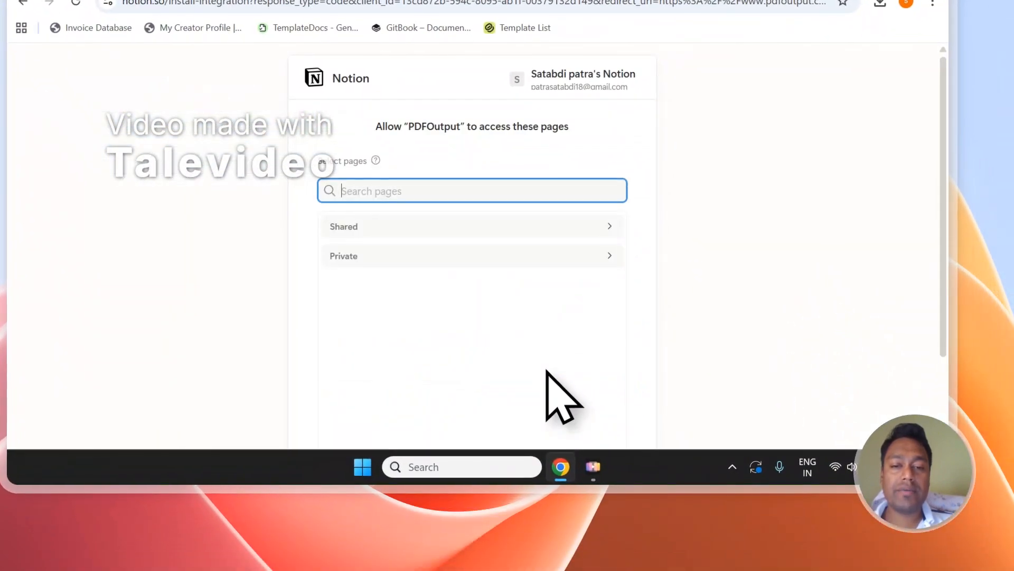
pyautogui.rightClick(369, 191)
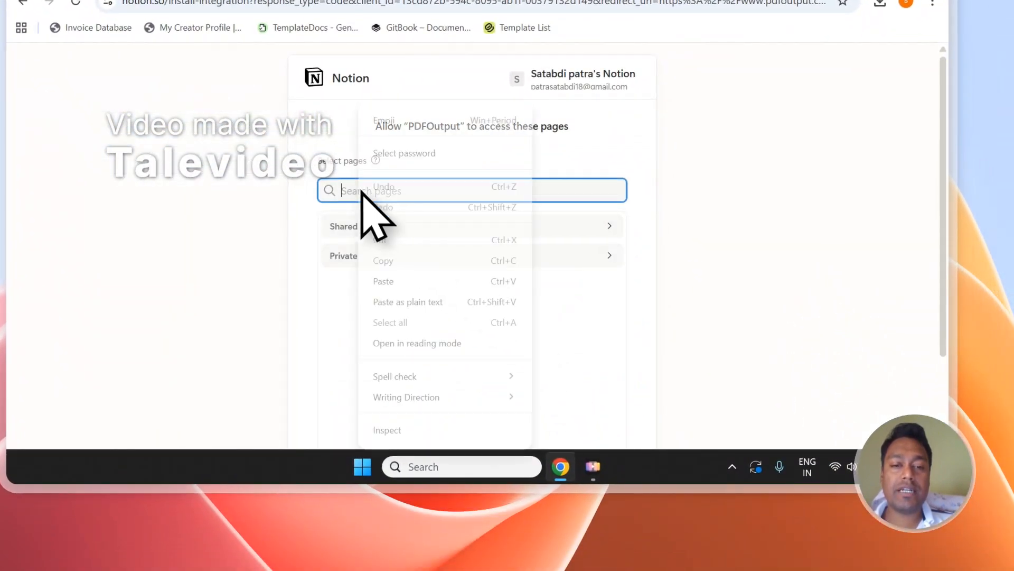
pyautogui.click(403, 281)
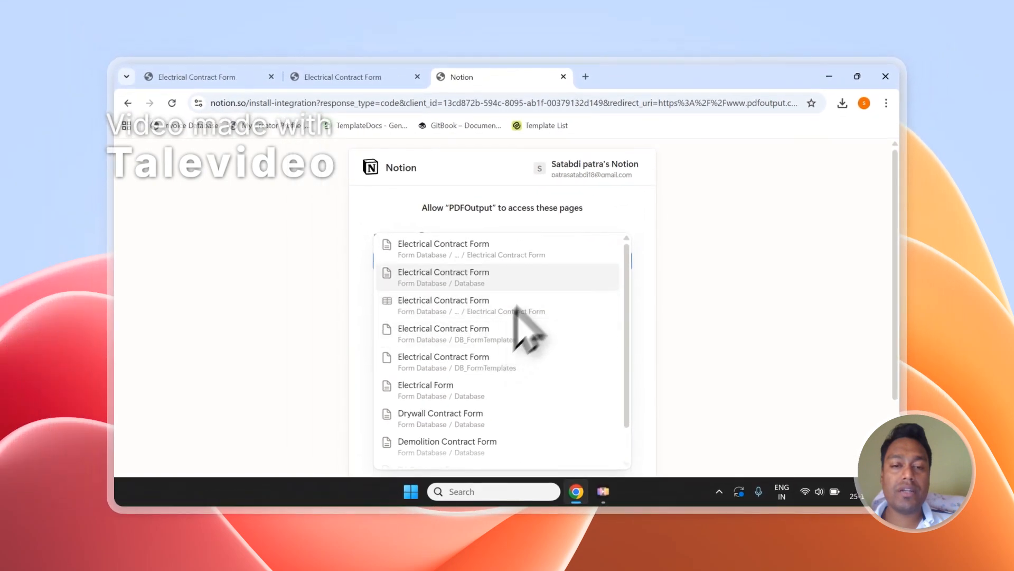
pyautogui.click(480, 248)
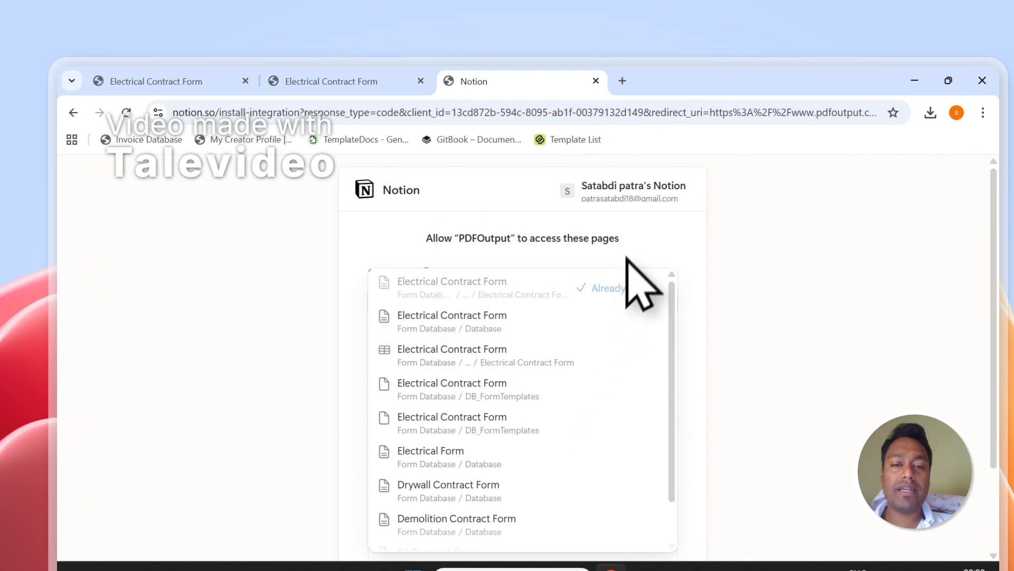
pyautogui.click(541, 333)
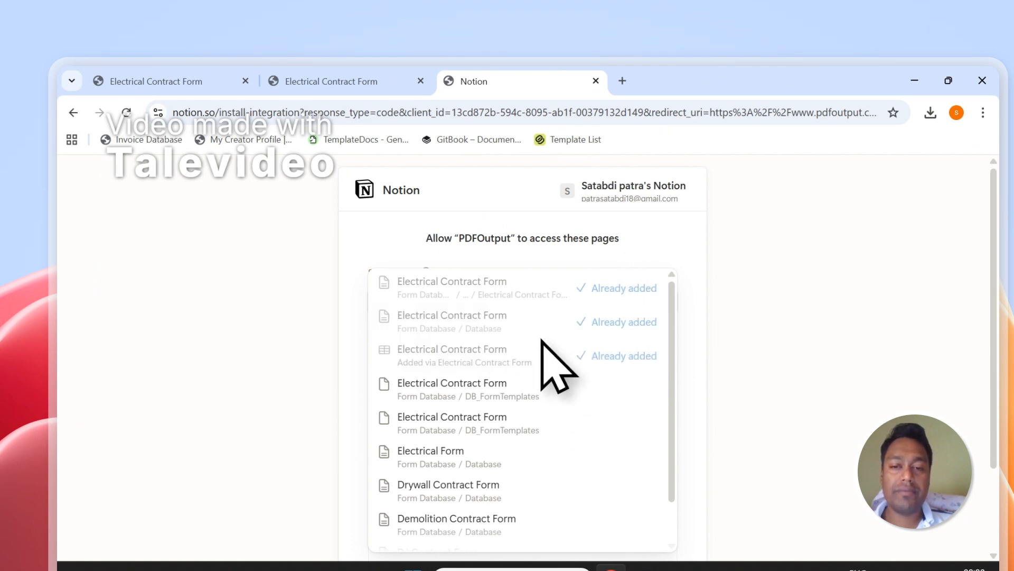
pyautogui.click(631, 248)
# Expand the Private section of the access list and examine the manually selected and top-level pages
pyautogui.scroll(-2, 550, 298)
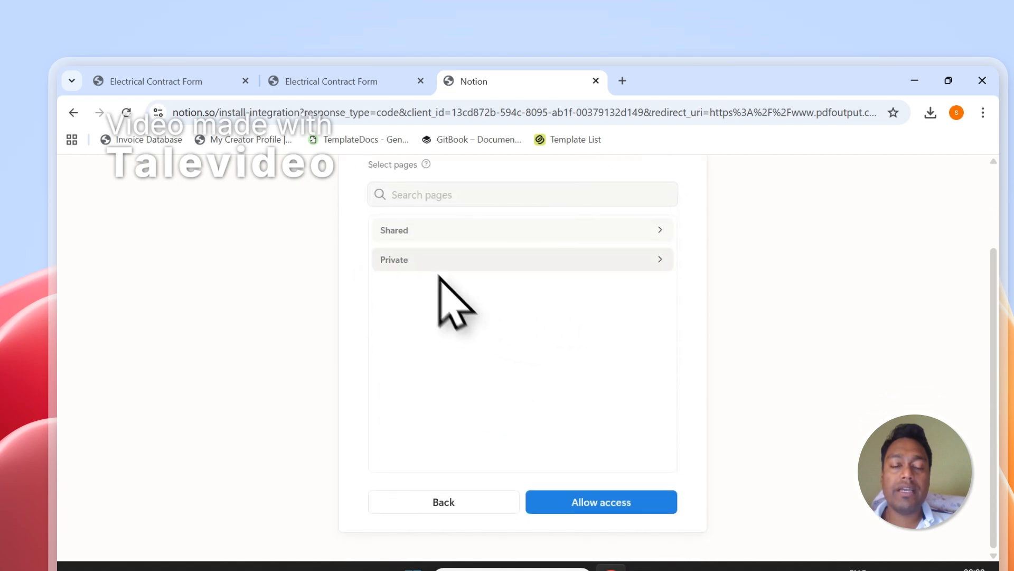
pyautogui.click(436, 266)
pyautogui.scroll(1, 478, 306)
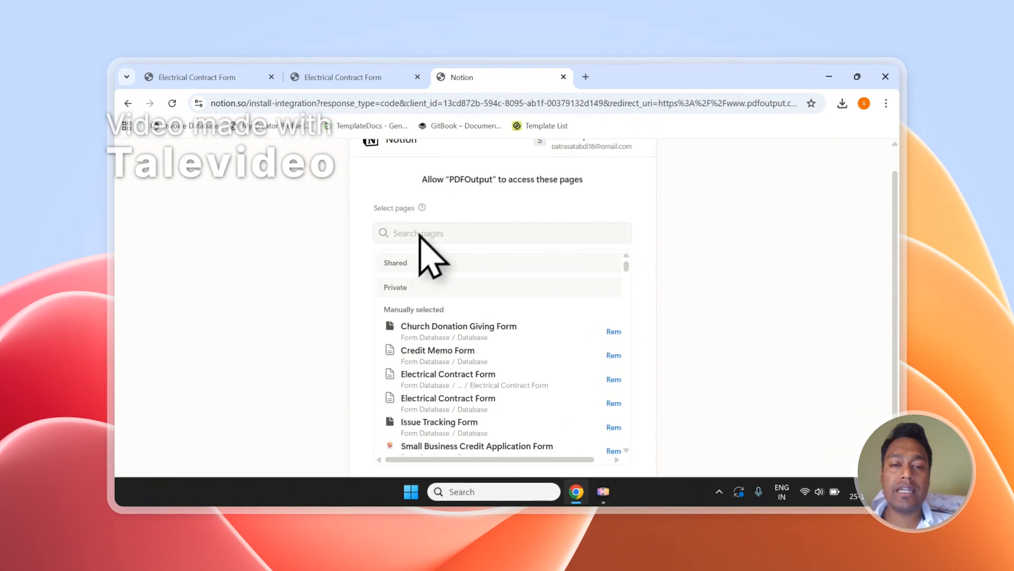
pyautogui.click(419, 234)
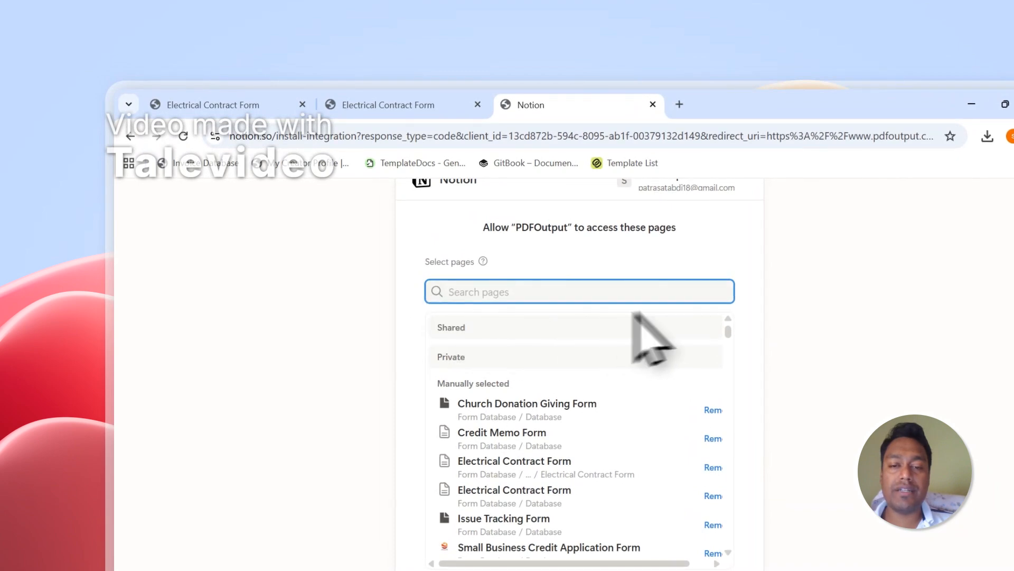
pyautogui.scroll(-3, 513, 345)
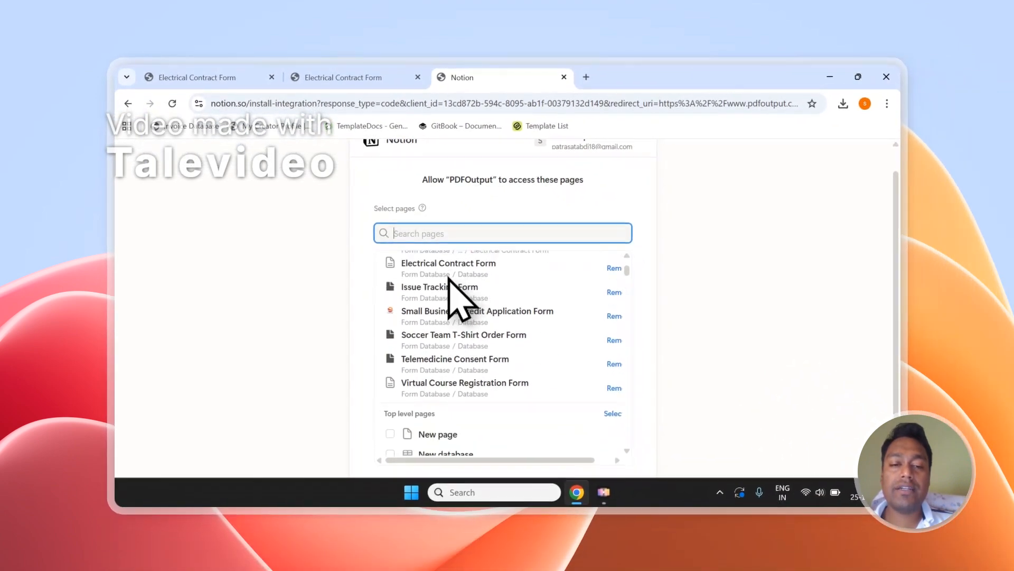
pyautogui.scroll(-3, 452, 295)
pyautogui.scroll(2, 422, 322)
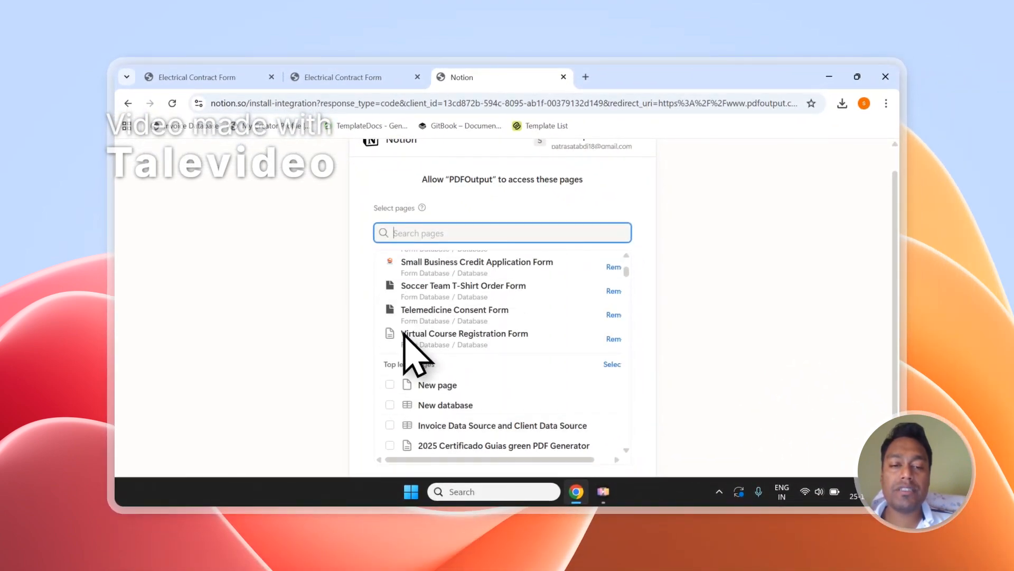
pyautogui.scroll(-1, 403, 332)
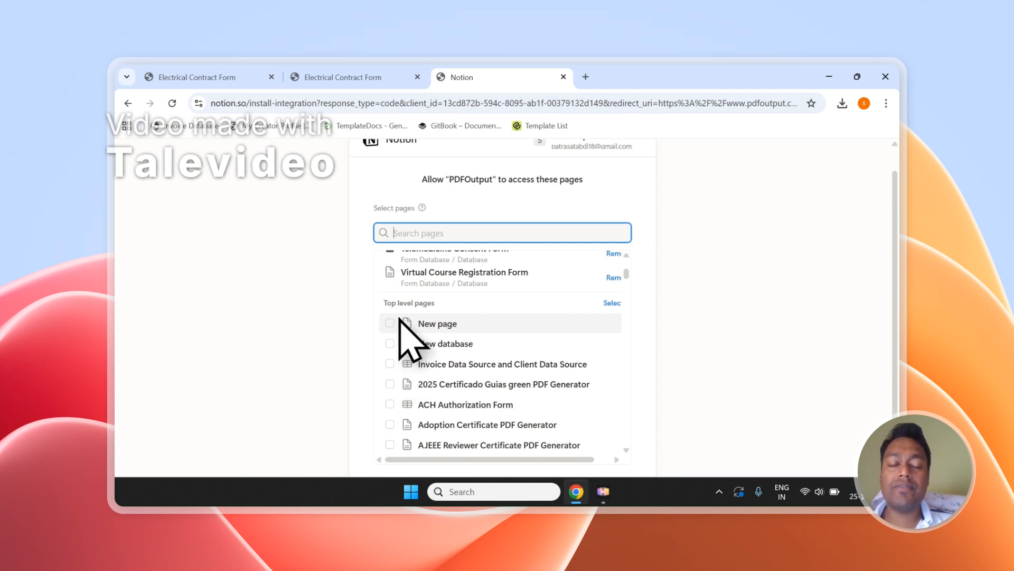
pyautogui.scroll(5, 418, 322)
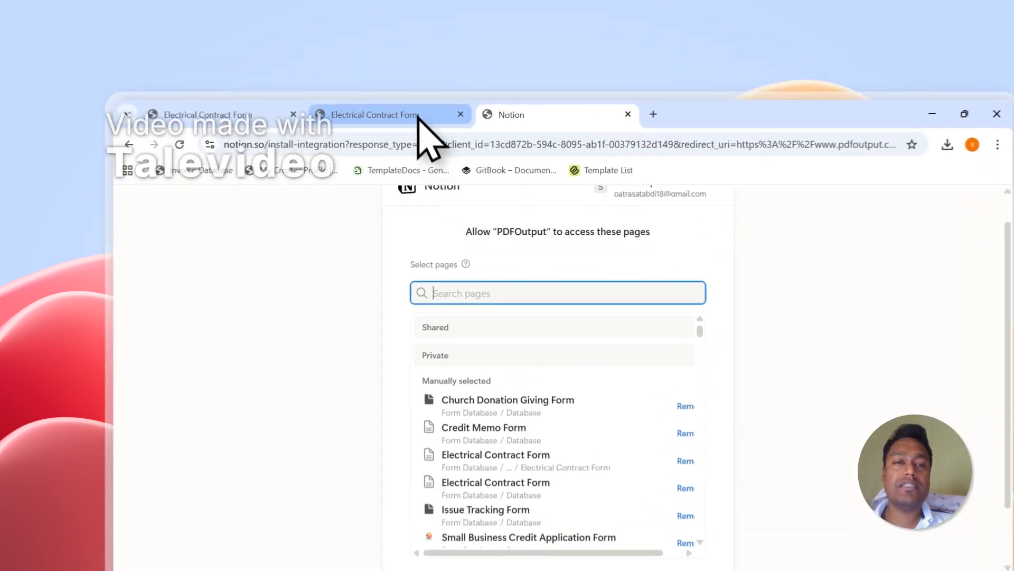
# Check the "Electrical Contract Form" title on the Notion page and return to the page-access list
pyautogui.click(380, 77)
pyautogui.click(359, 274)
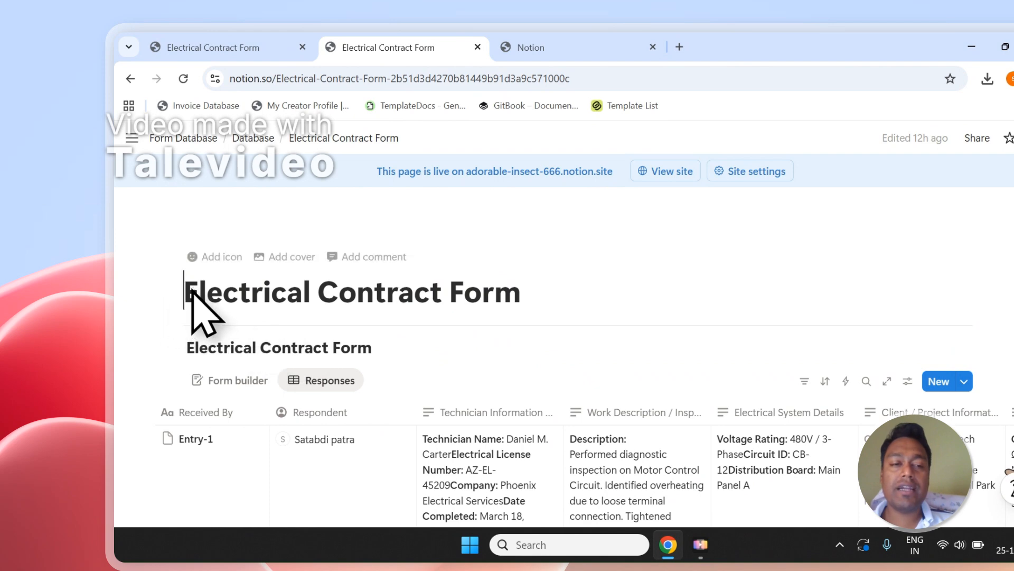
pyautogui.moveTo(192, 291); pyautogui.dragTo(496, 299)
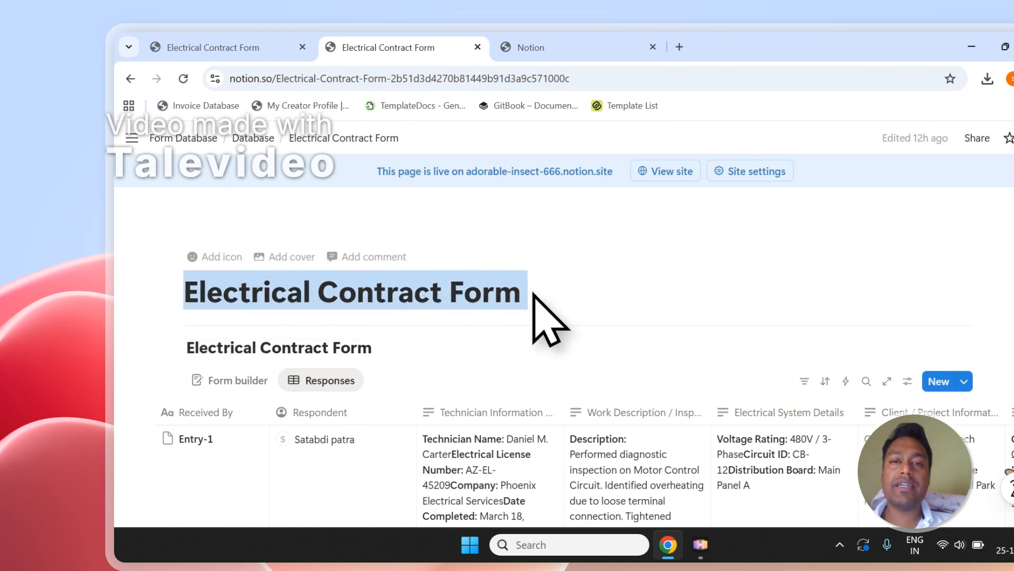
pyautogui.click(495, 299)
pyautogui.click(531, 47)
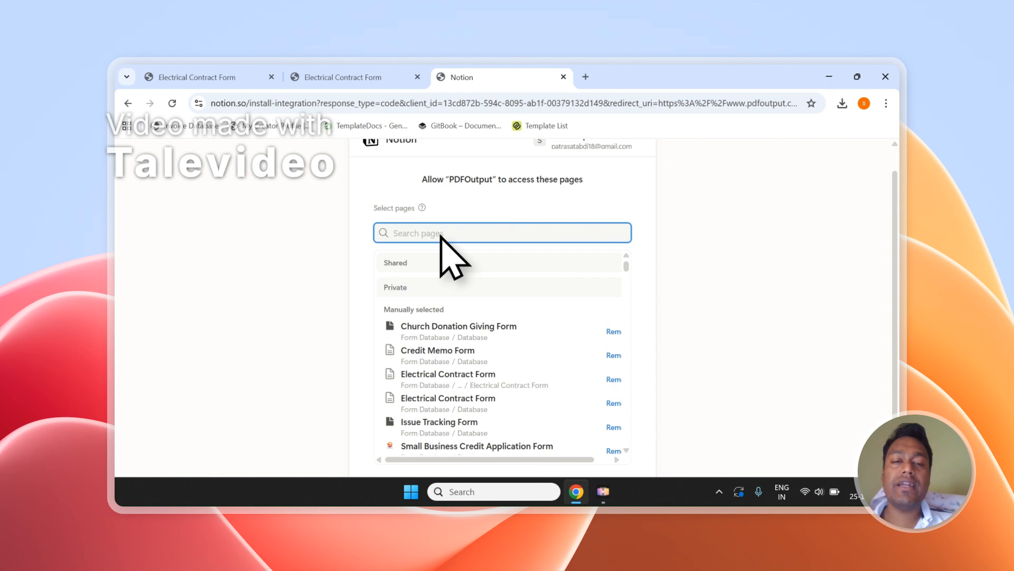
# Allow PDFOutput to access the selected Notion pages
pyautogui.scroll(1, 454, 243)
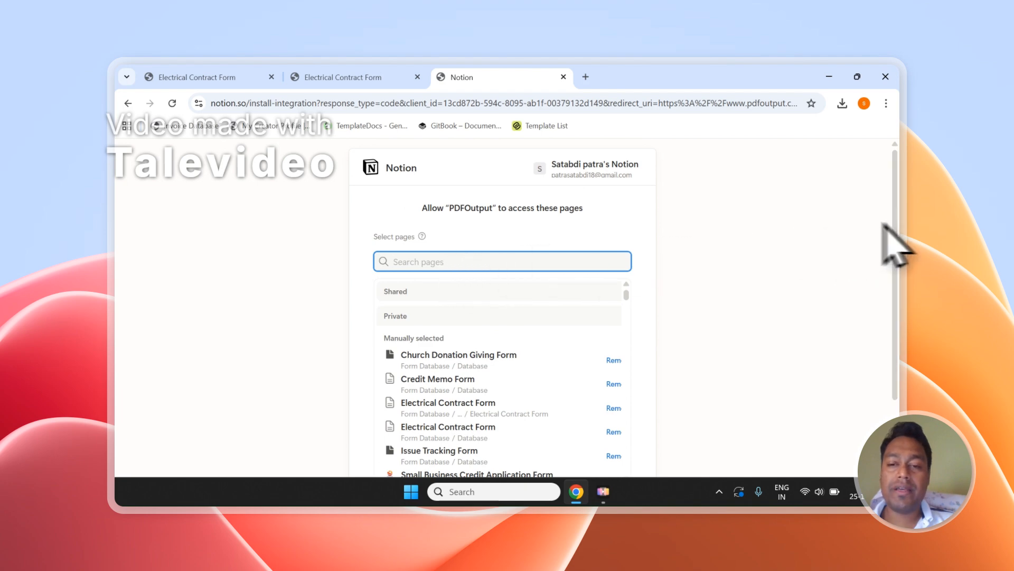
pyautogui.scroll(-3, 894, 238)
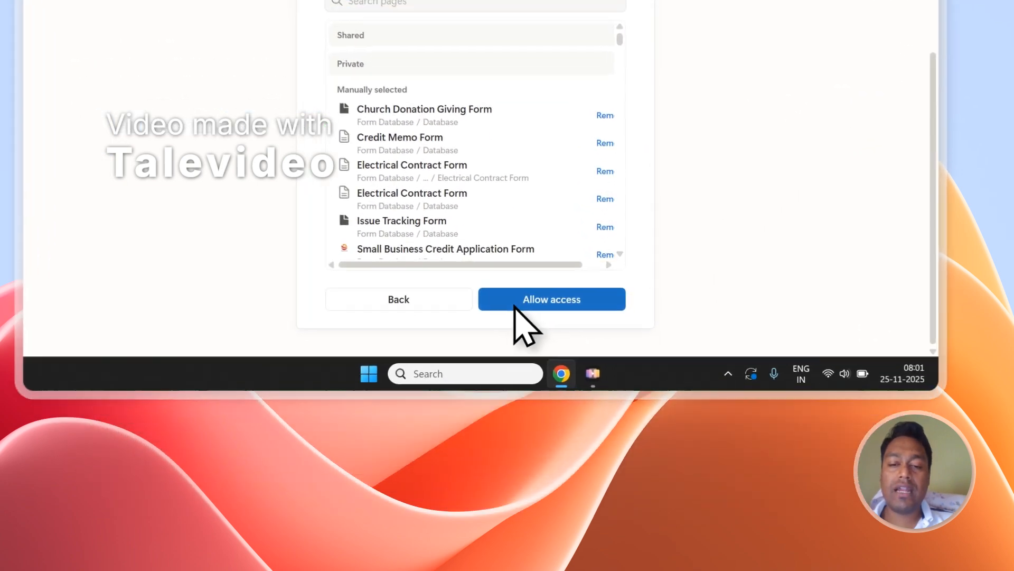
pyautogui.click(516, 303)
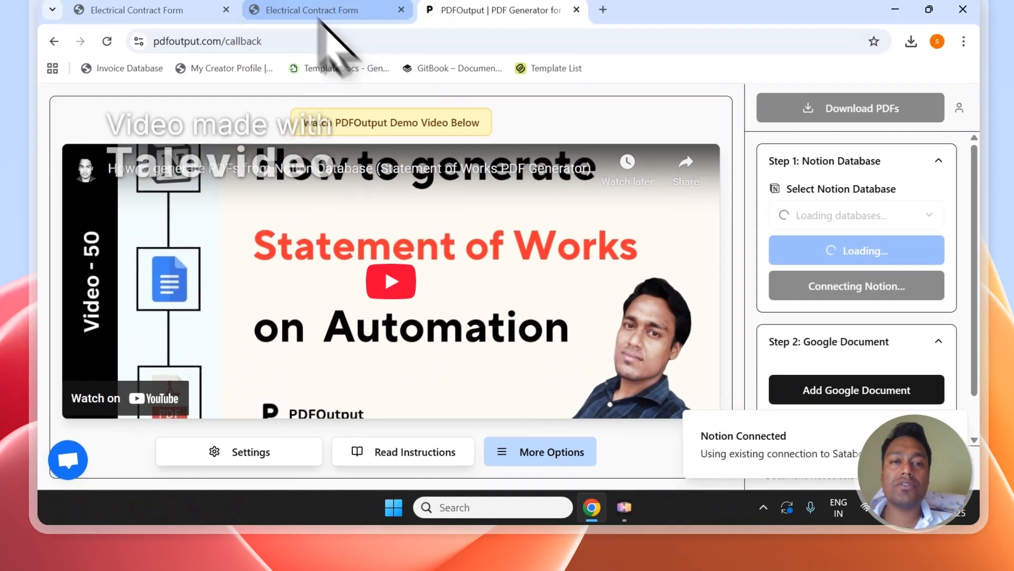
# Choose Electrical Contract Form as the Notion database in PDFOutput
pyautogui.click(340, 47)
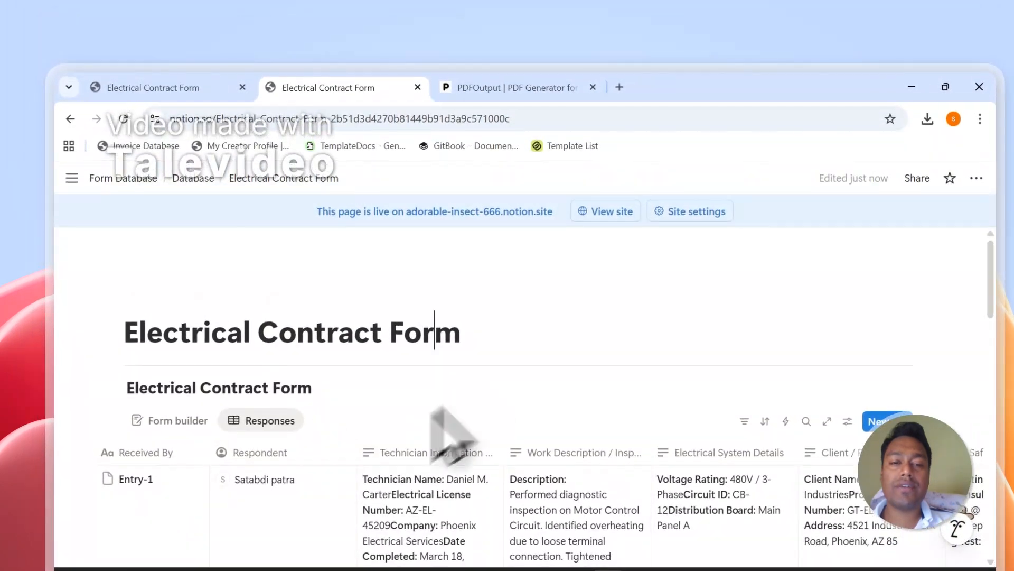
pyautogui.click(513, 89)
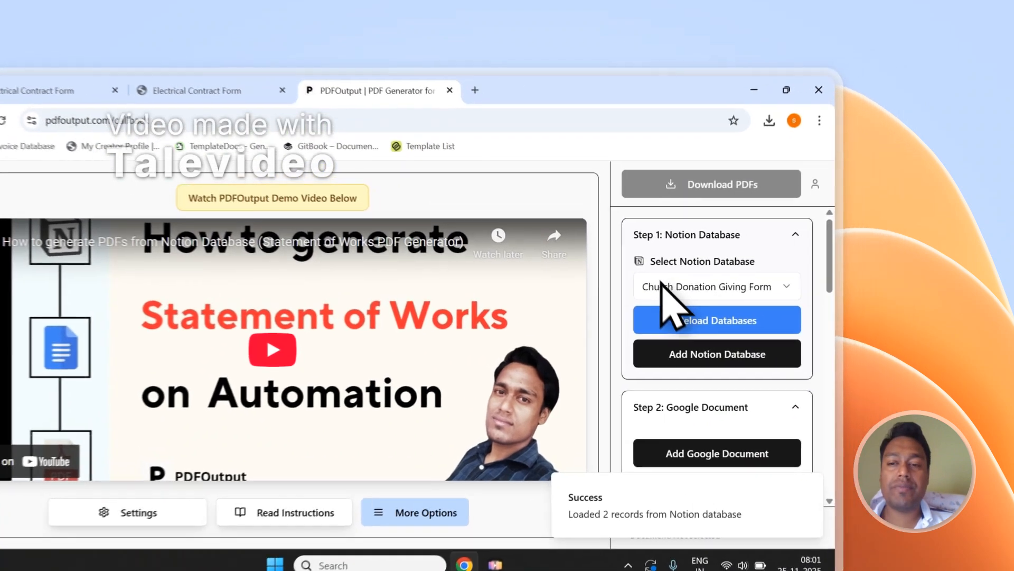
pyautogui.click(787, 249)
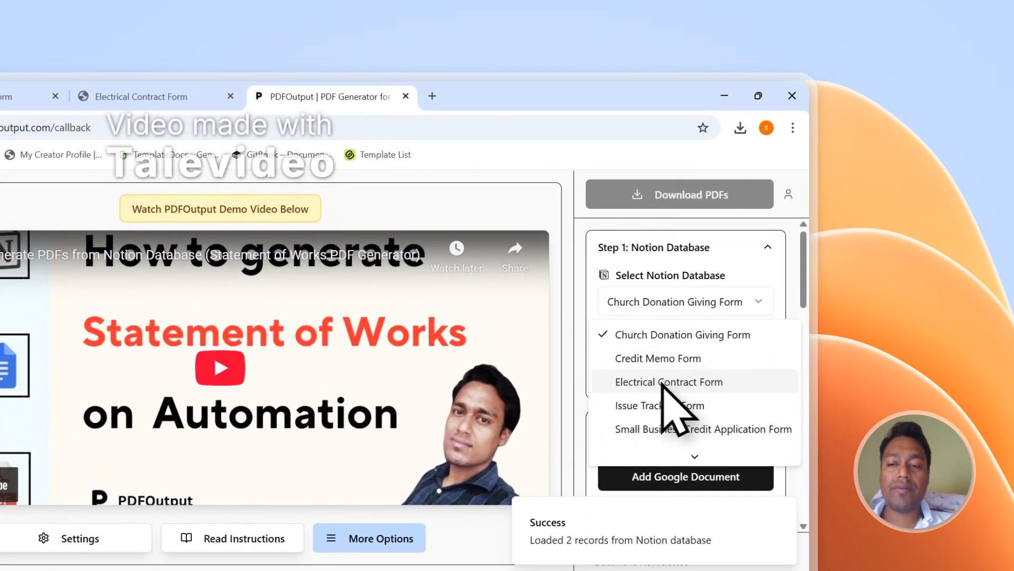
pyautogui.click(662, 383)
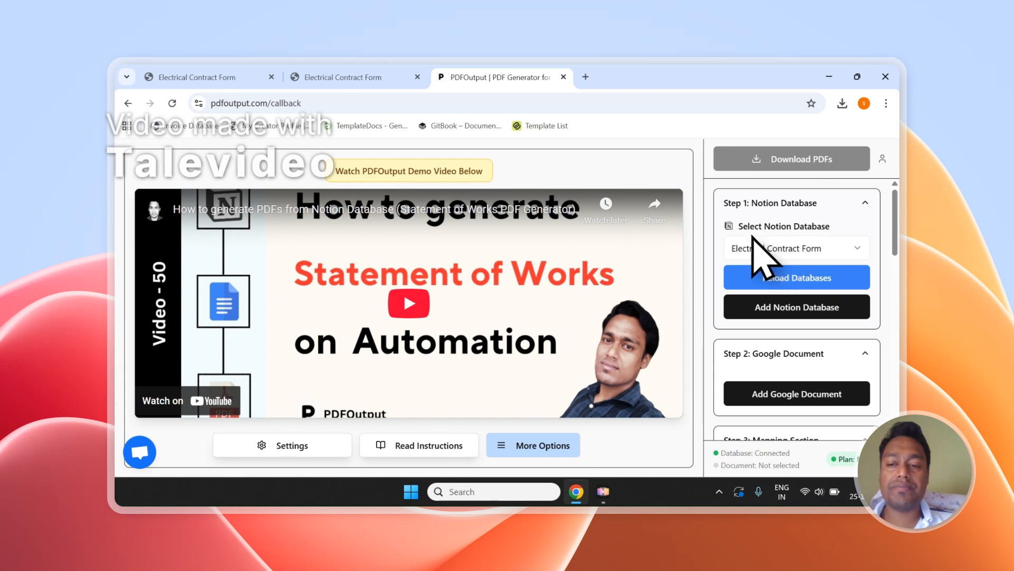
pyautogui.scroll(-2, 773, 239)
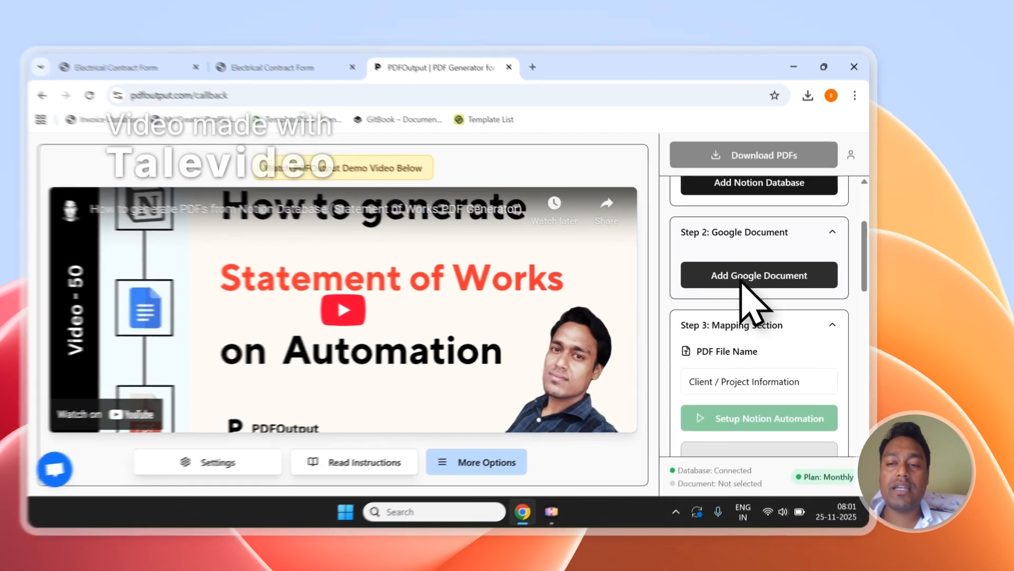
pyautogui.click(793, 275)
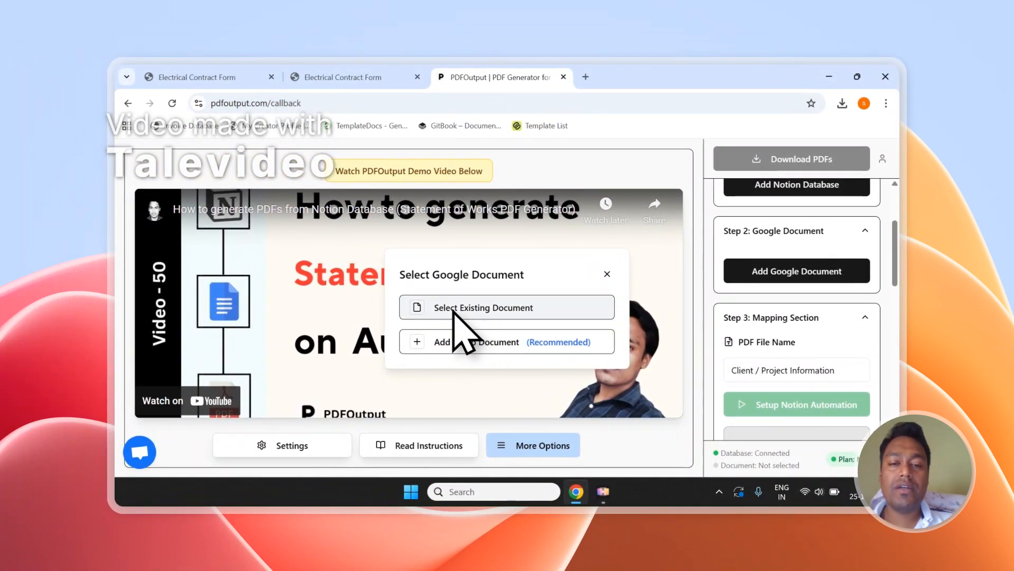
pyautogui.click(456, 311)
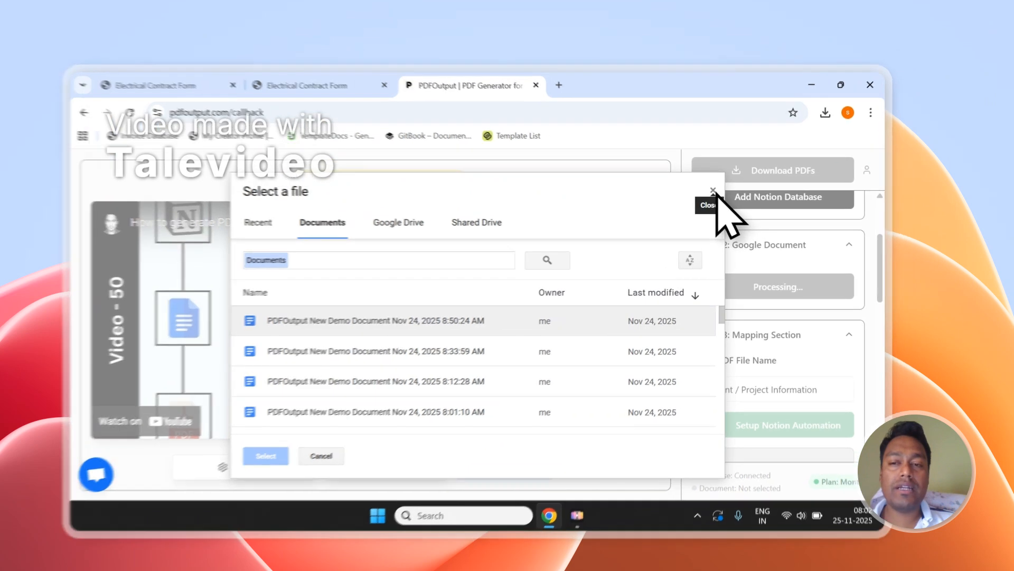
pyautogui.click(734, 178)
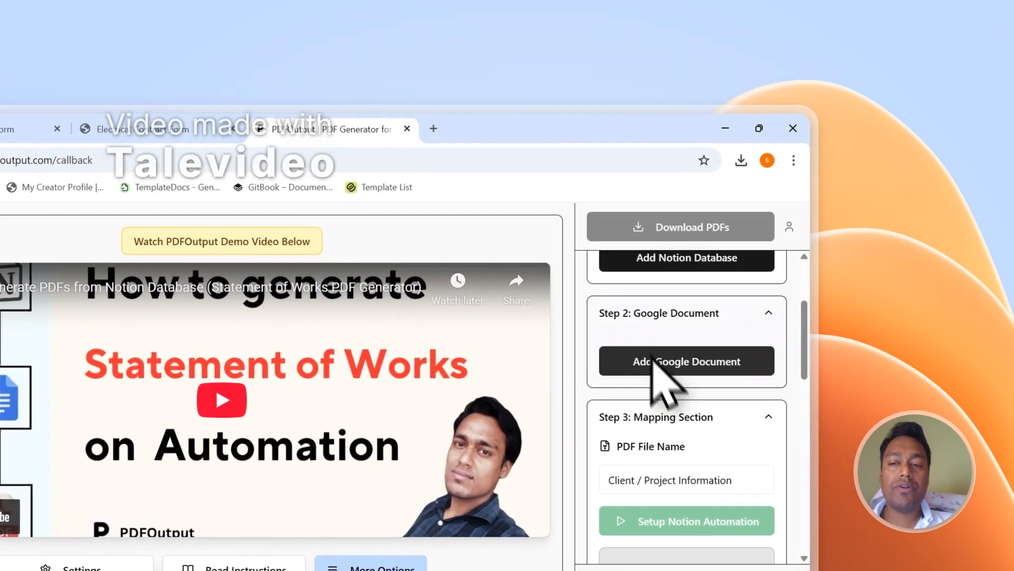
# Add the recommended demo Google document and delete its welcome and instruction text above the Placeholders heading
pyautogui.click(773, 275)
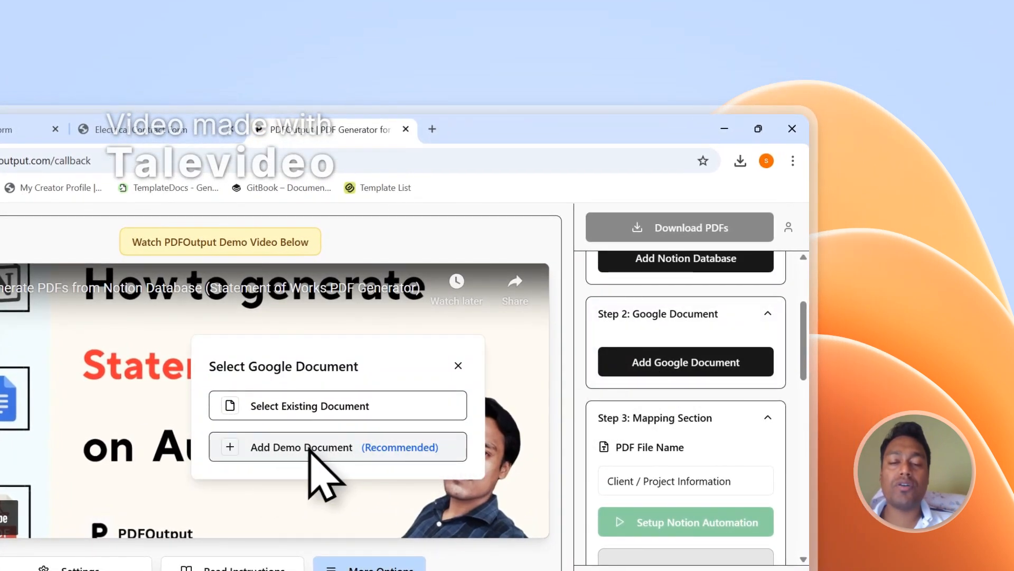
pyautogui.click(290, 454)
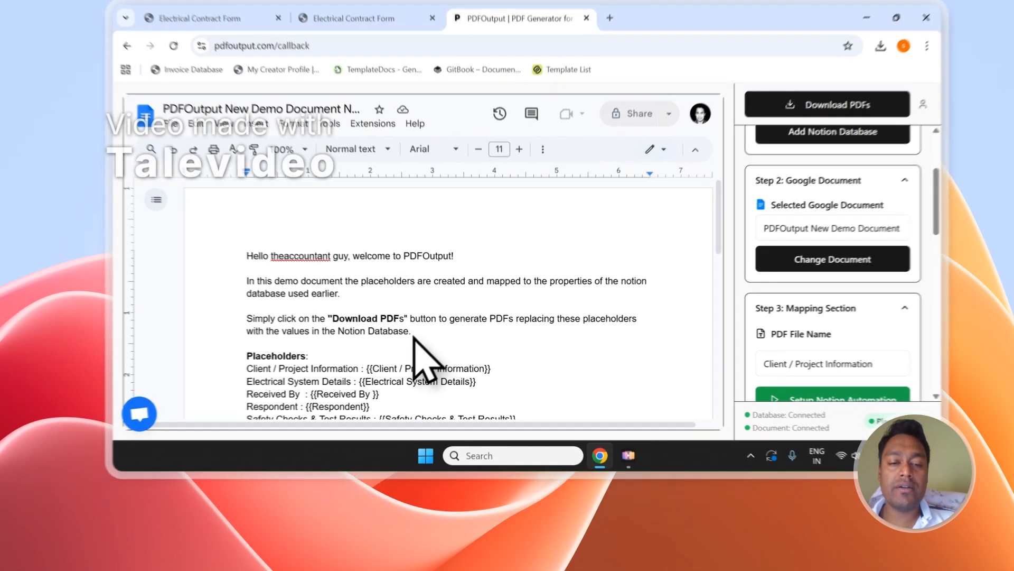
pyautogui.moveTo(361, 373); pyautogui.dragTo(193, 304)
pyautogui.press('BackSpace')
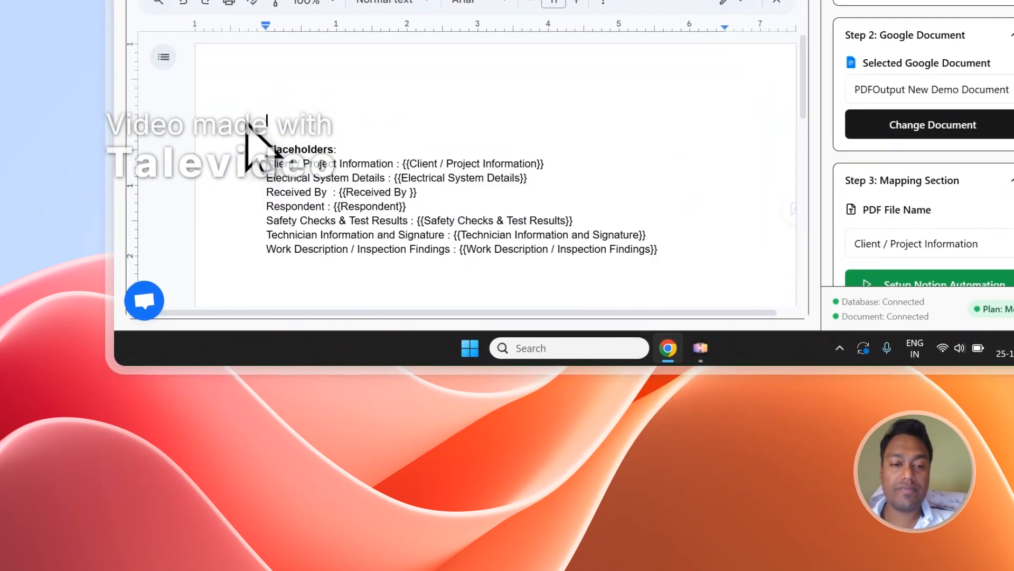
pyautogui.press('Delete')
pyautogui.press('Delete')
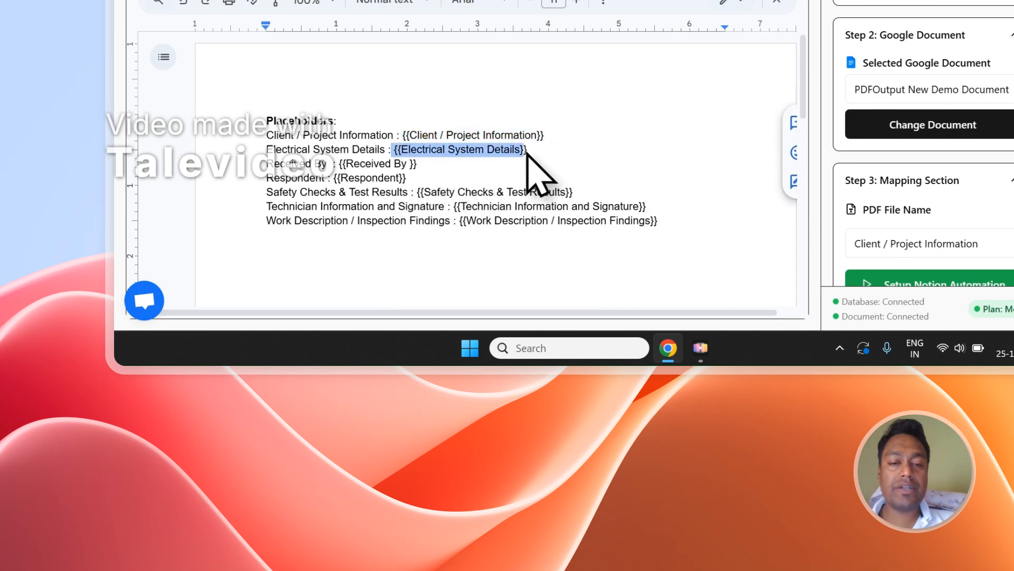
# Compare the Notion database's properties with the document's placeholders, highlighting the Technician Information and Signature placeholder
pyautogui.click(412, 50)
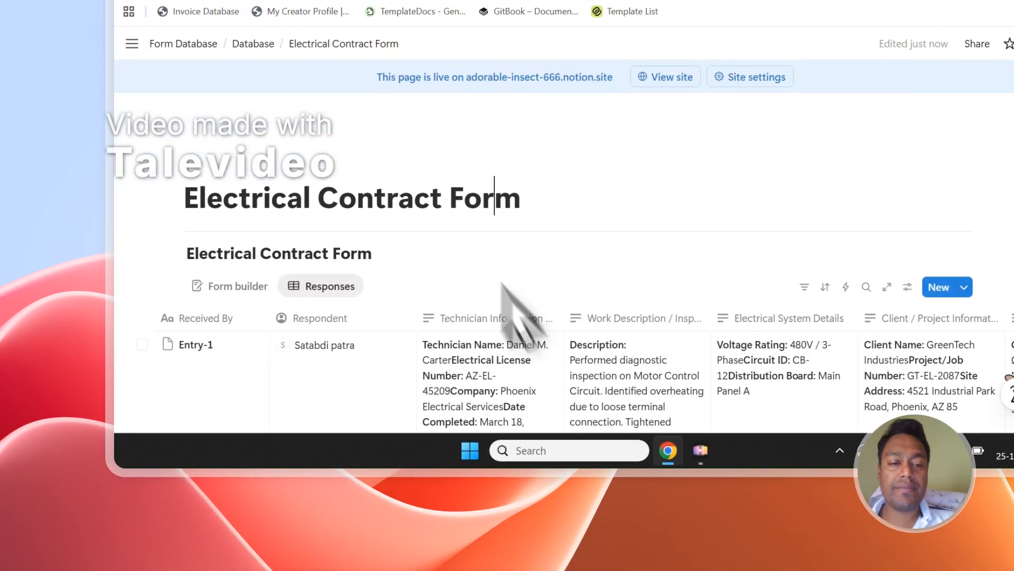
pyautogui.scroll(-1, 497, 275)
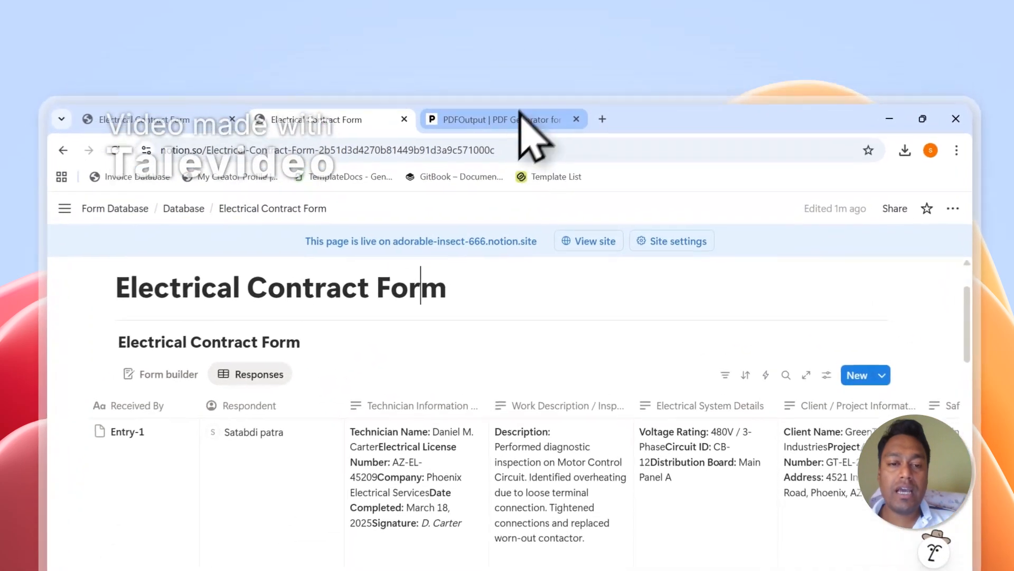
pyautogui.click(502, 77)
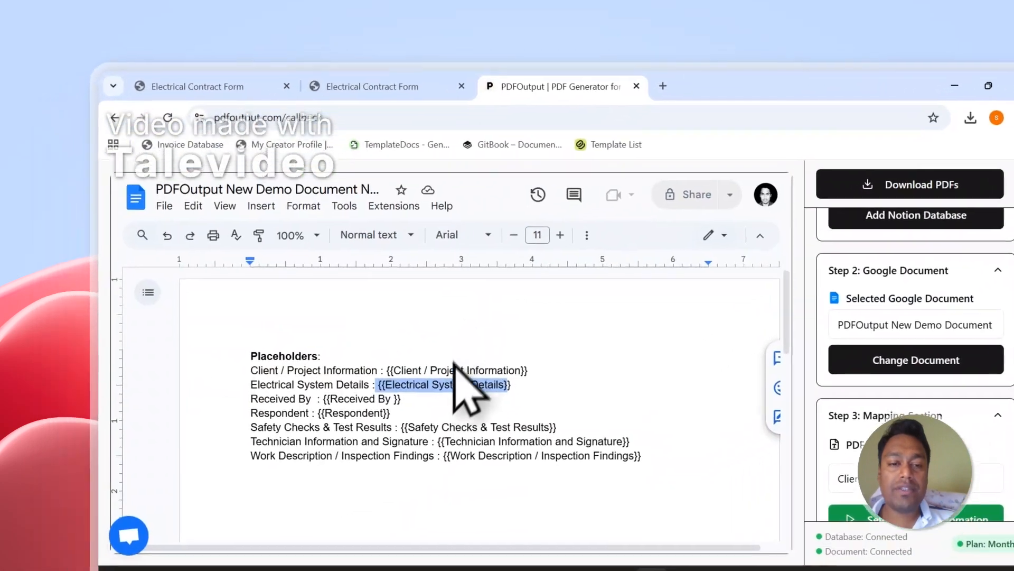
pyautogui.scroll(-1, 475, 381)
pyautogui.moveTo(646, 360); pyautogui.dragTo(467, 360)
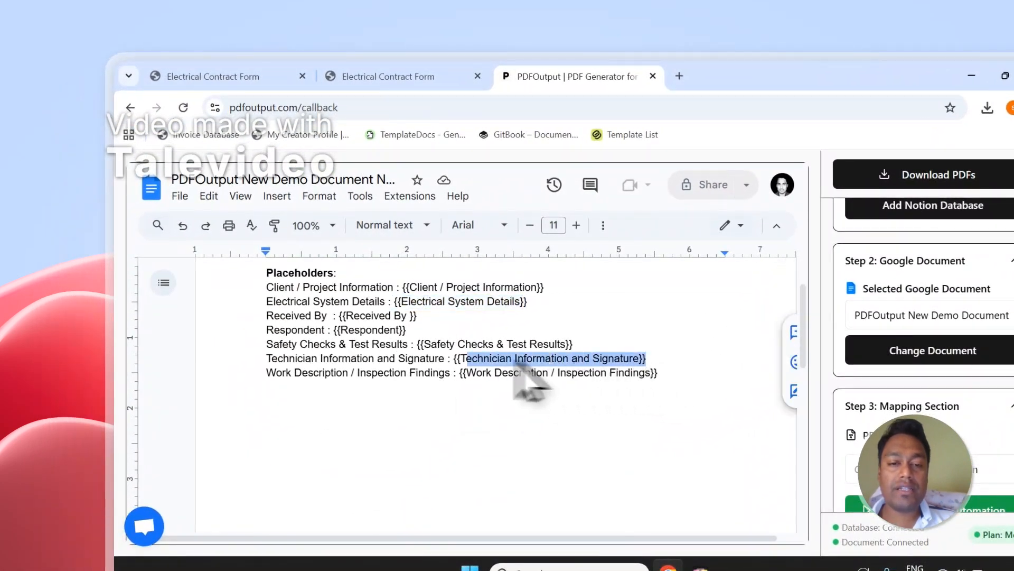
# Review the remaining document placeholders, highlighting Work Description / Inspection Findings, Safety Checks & Test Results and Respondent
pyautogui.moveTo(657, 373); pyautogui.dragTo(535, 373)
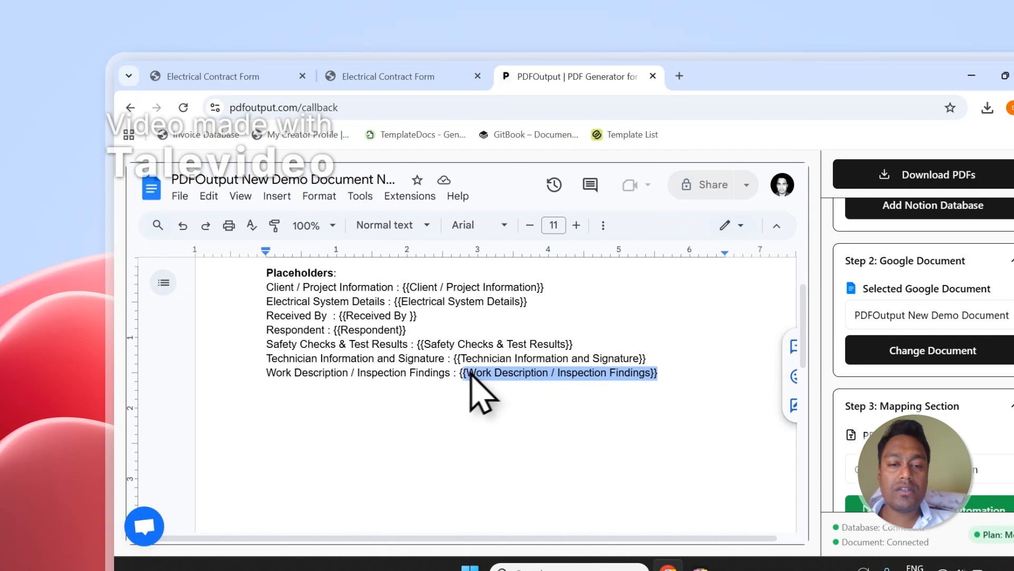
pyautogui.moveTo(572, 344); pyautogui.dragTo(457, 344)
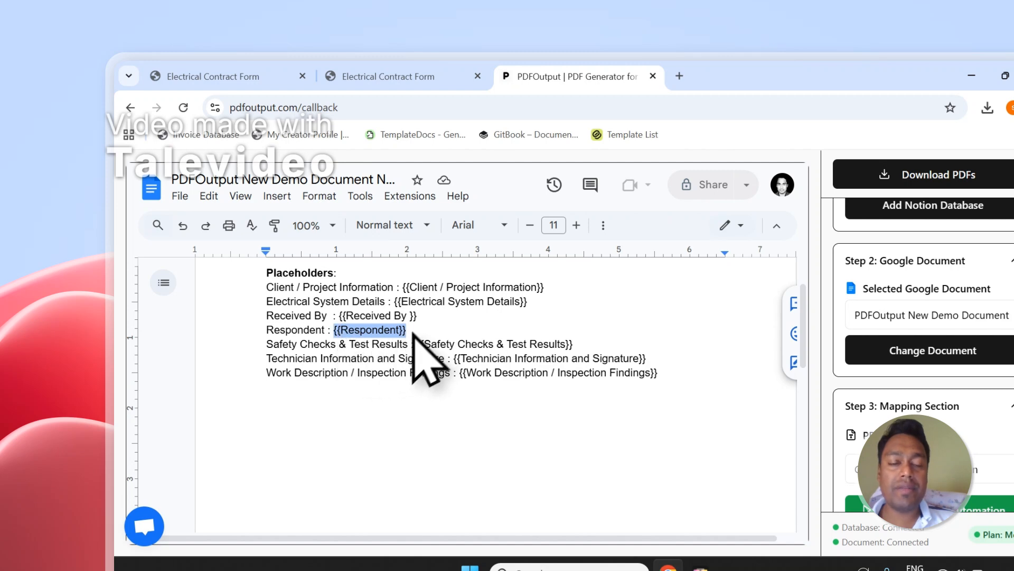
pyautogui.scroll(2, 458, 317)
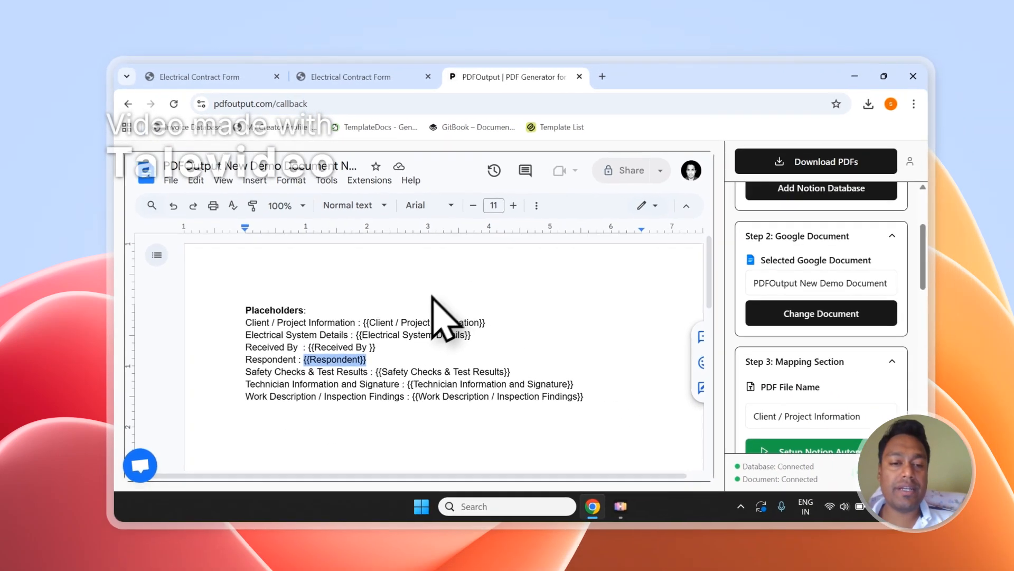
# Copy the Received By property's placeholder and paste it on an empty line below the document's placeholder list
pyautogui.scroll(-5, 582, 322)
pyautogui.scroll(-10, 792, 330)
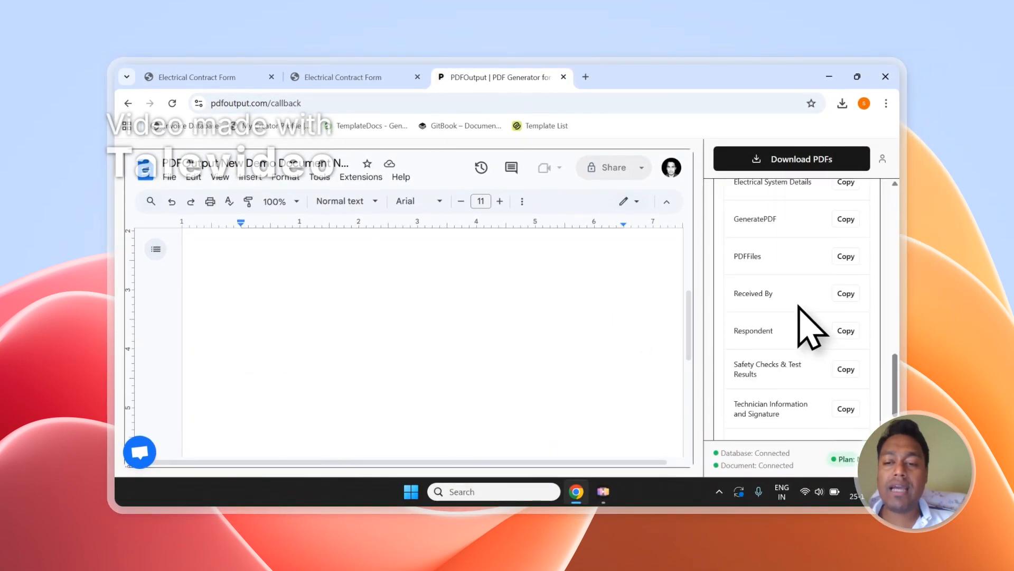
pyautogui.click(799, 314)
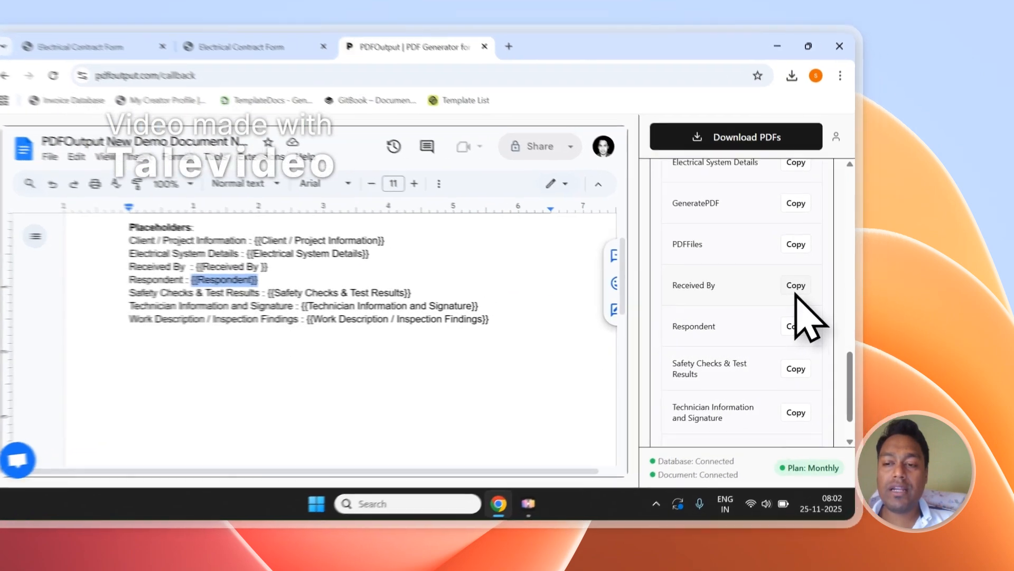
pyautogui.click(845, 294)
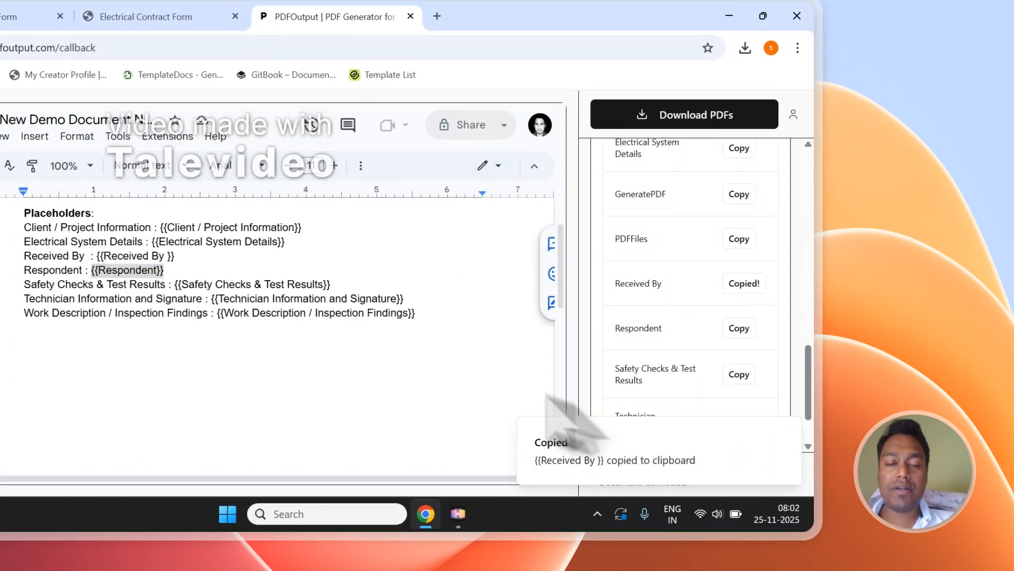
pyautogui.scroll(2, 248, 299)
pyautogui.click(234, 290)
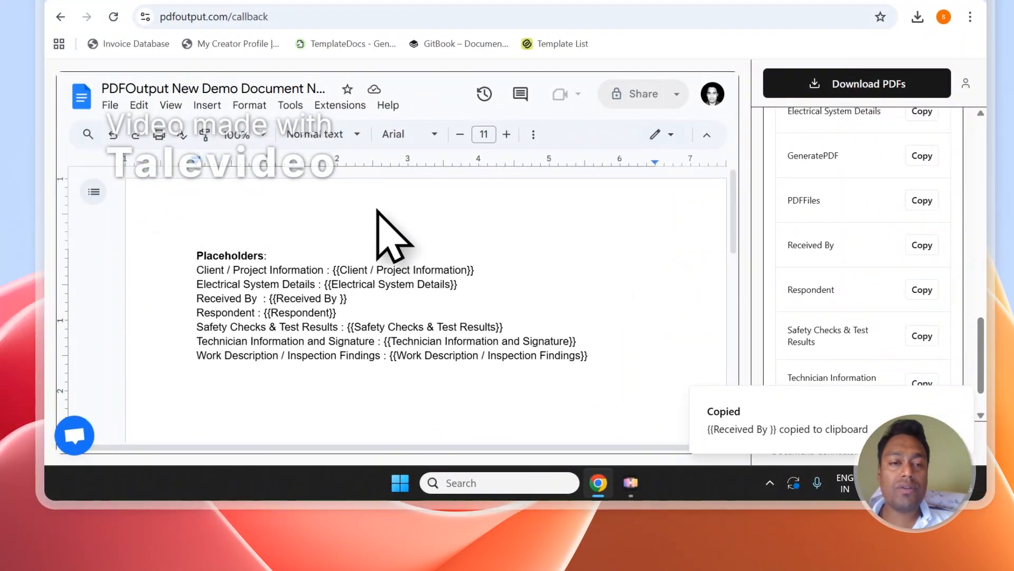
pyautogui.scroll(-2, 377, 210)
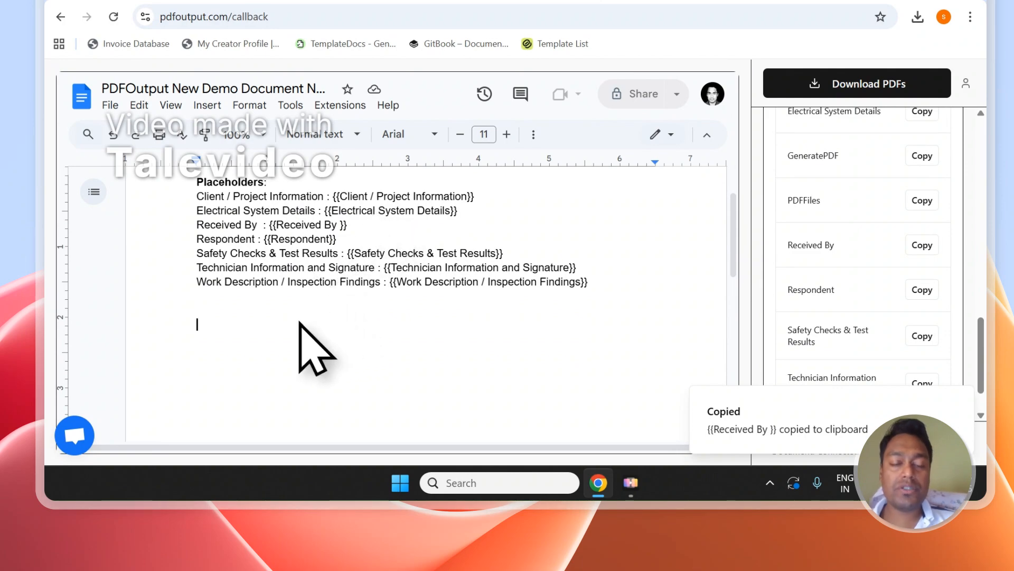
pyautogui.hotkey('ctrl', 'v')
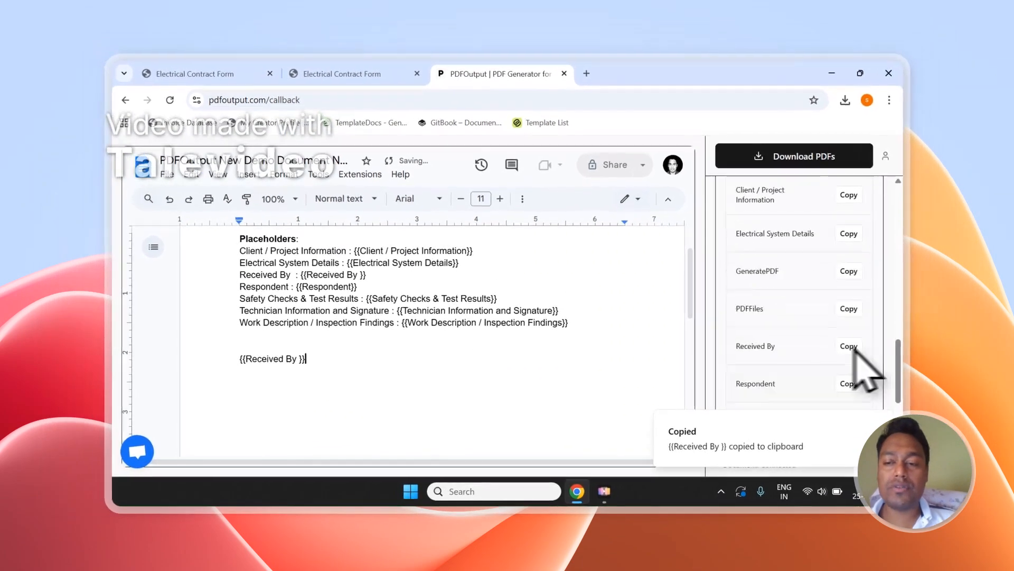
# Highlight the paste shortcut in the Next Step instructions, and delete the extra Received By placeholder with the blank lines above it
pyautogui.scroll(5, 930, 296)
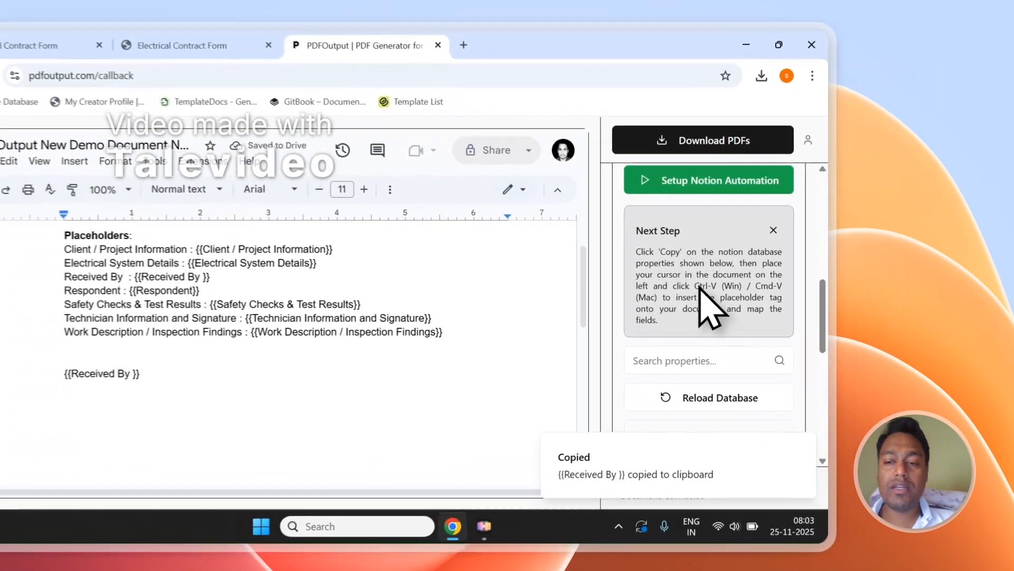
pyautogui.moveTo(785, 285); pyautogui.dragTo(754, 297)
pyautogui.click(307, 350)
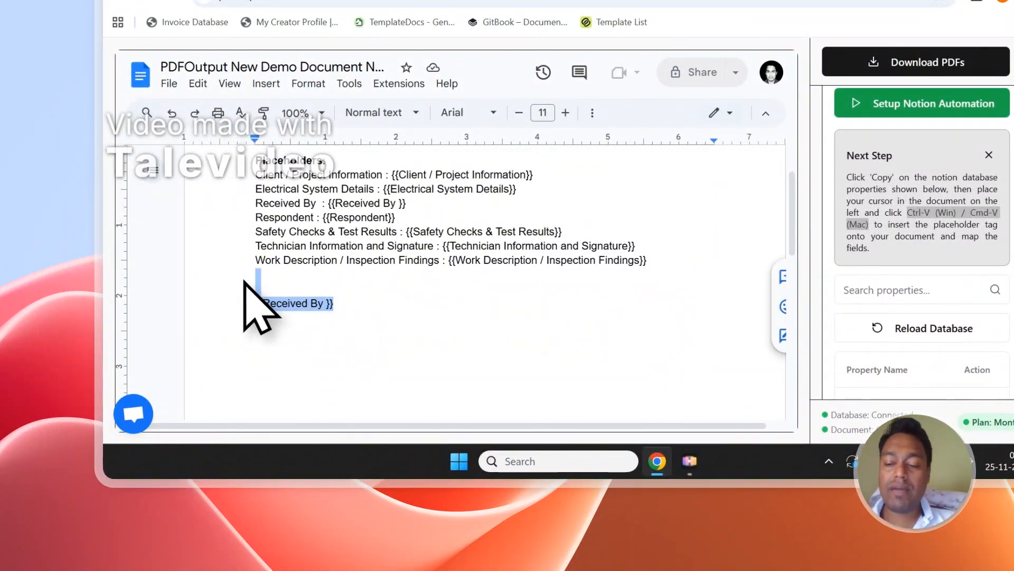
pyautogui.scroll(2, 446, 240)
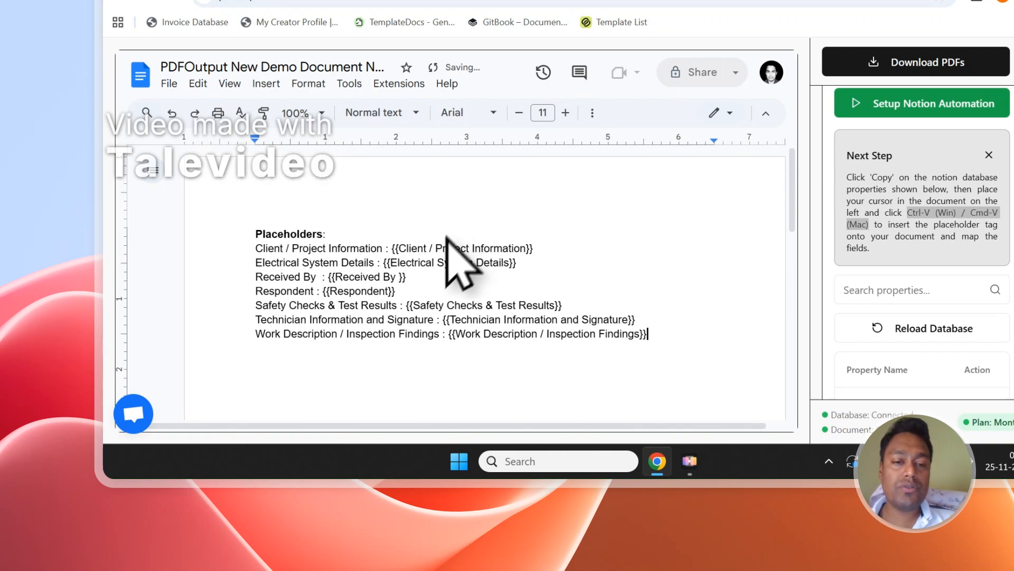
# Highlight the Client / Project Information placeholder and compare it with the Notion form responses
pyautogui.moveTo(397, 248); pyautogui.dragTo(532, 250)
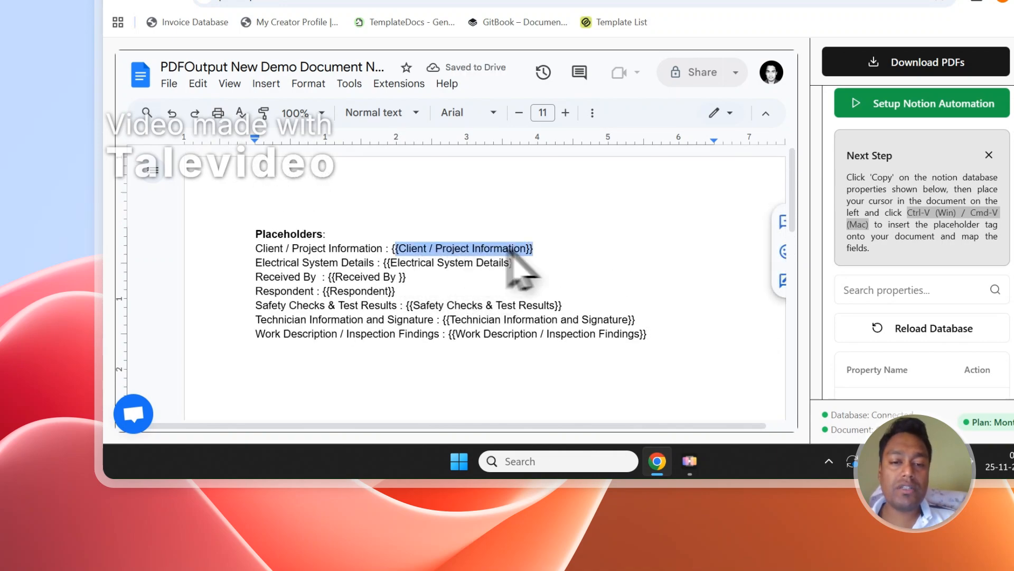
pyautogui.click(415, 104)
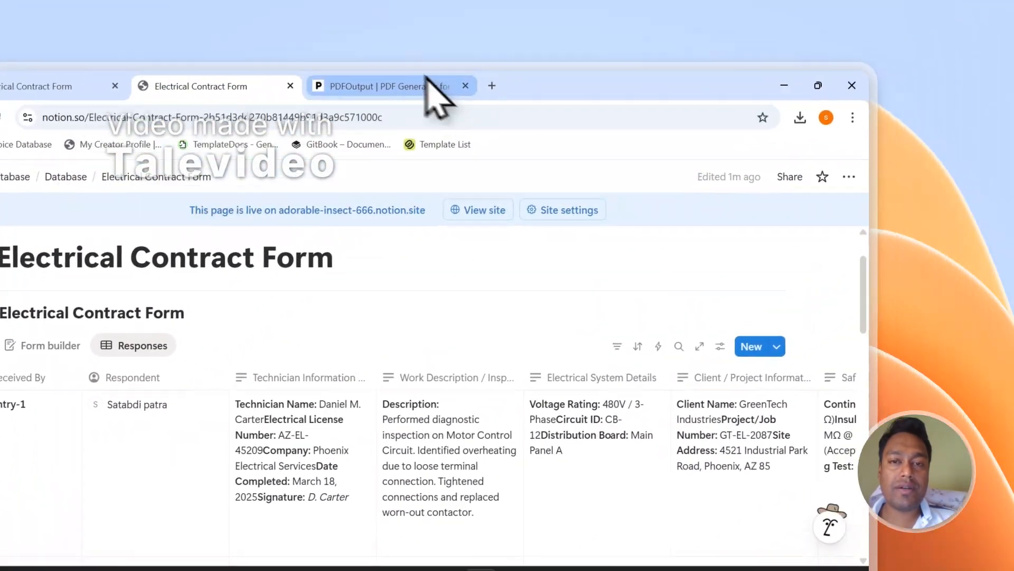
pyautogui.click(427, 84)
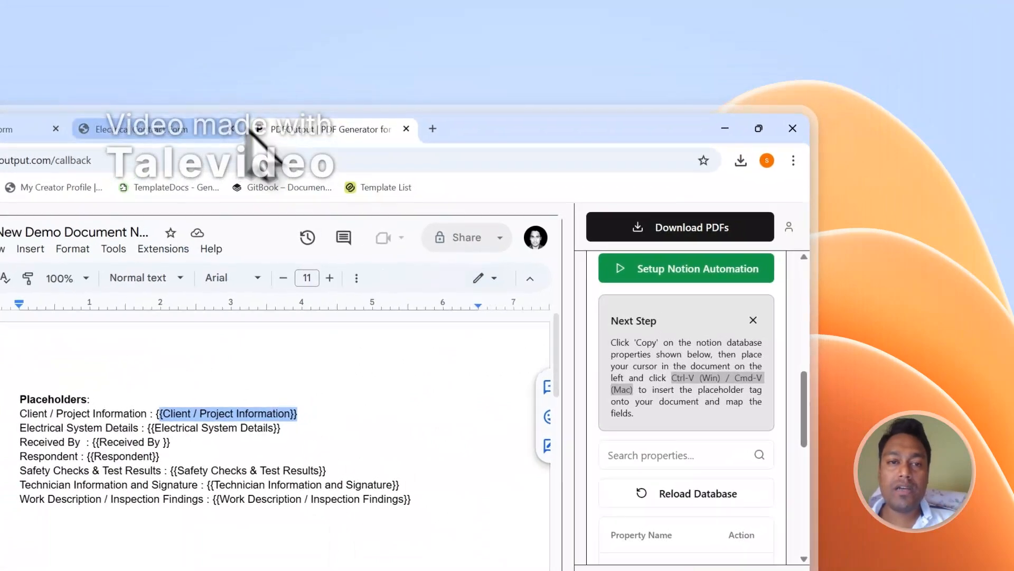
# Set the GeneratePDF property of Entry-2 to Ready to Generate in the Notion responses table
pyautogui.click(244, 129)
pyautogui.scroll(-3, 191, 565)
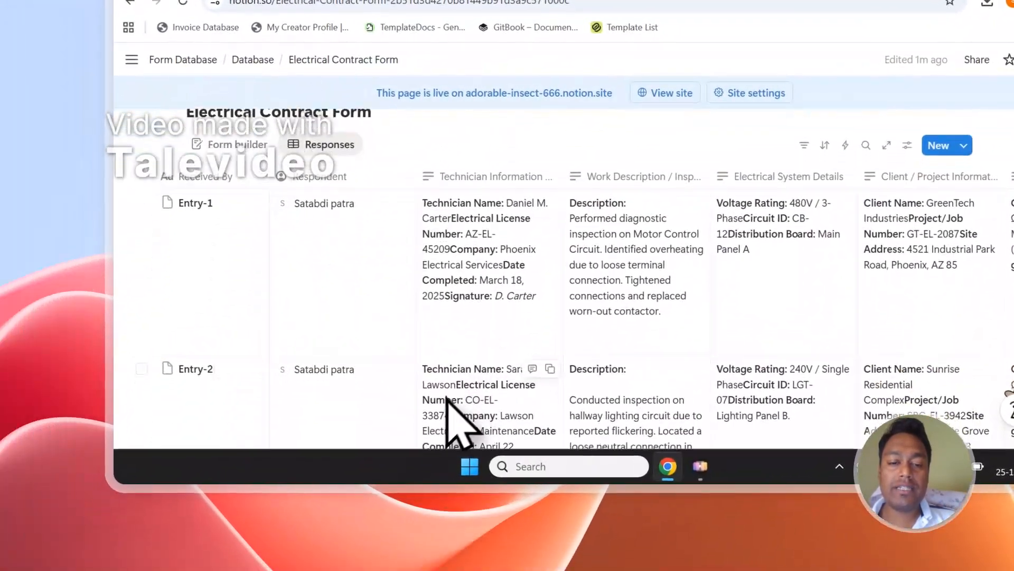
pyautogui.scroll(-1, 447, 388)
pyautogui.moveTo(415, 421); pyautogui.dragTo(930, 420)
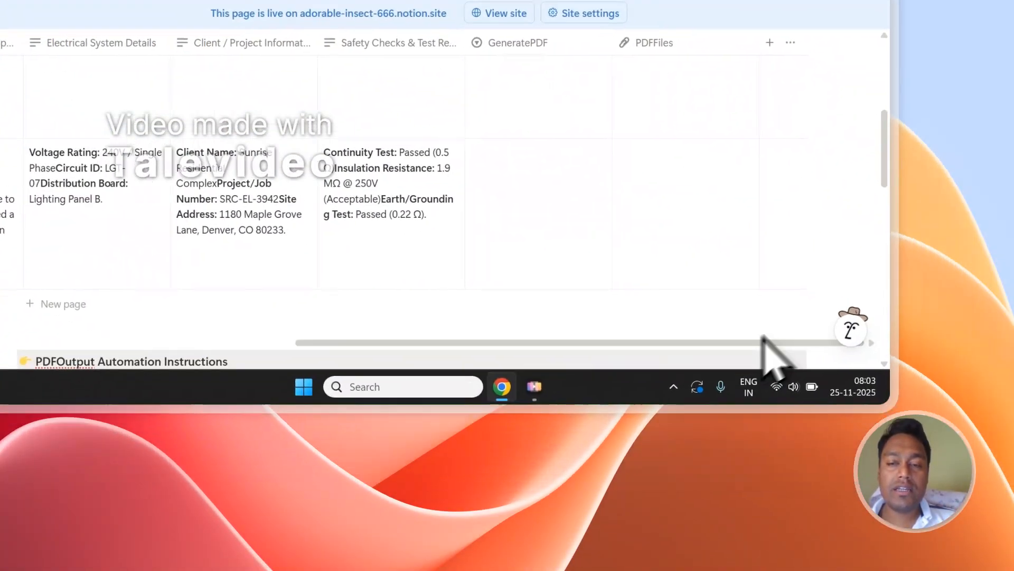
pyautogui.scroll(1, 847, 281)
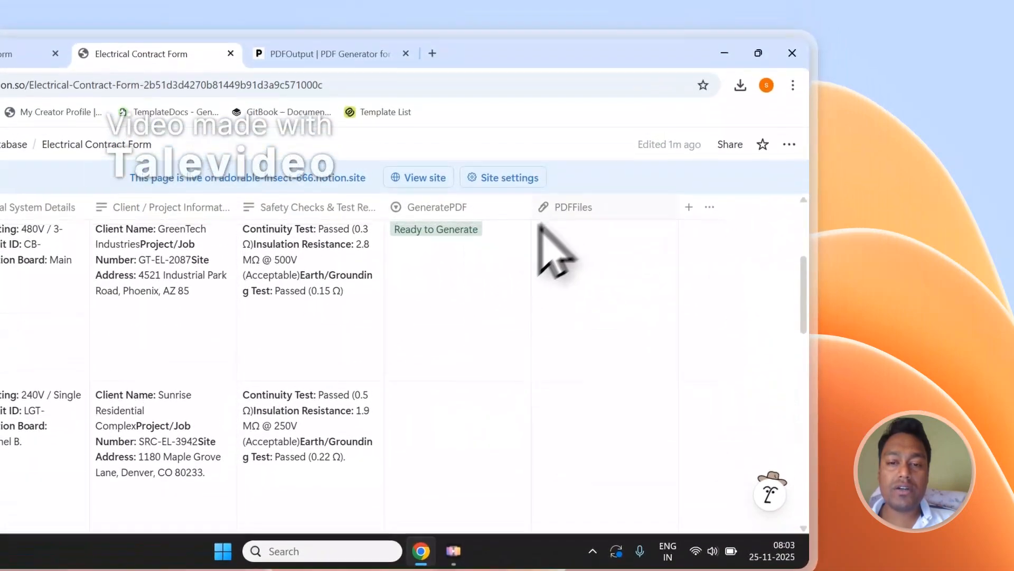
pyautogui.scroll(3, 491, 127)
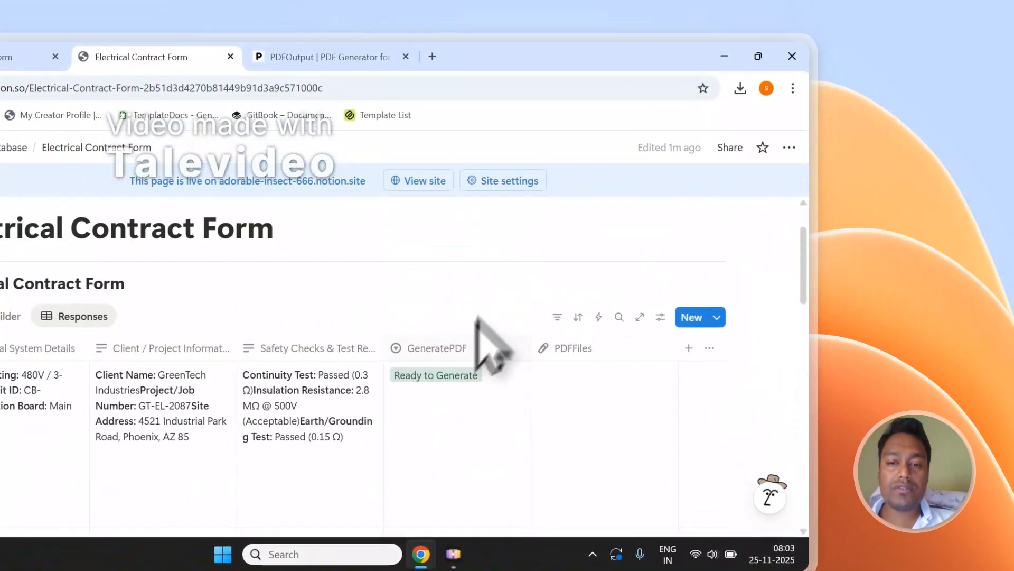
pyautogui.scroll(-3, 578, 370)
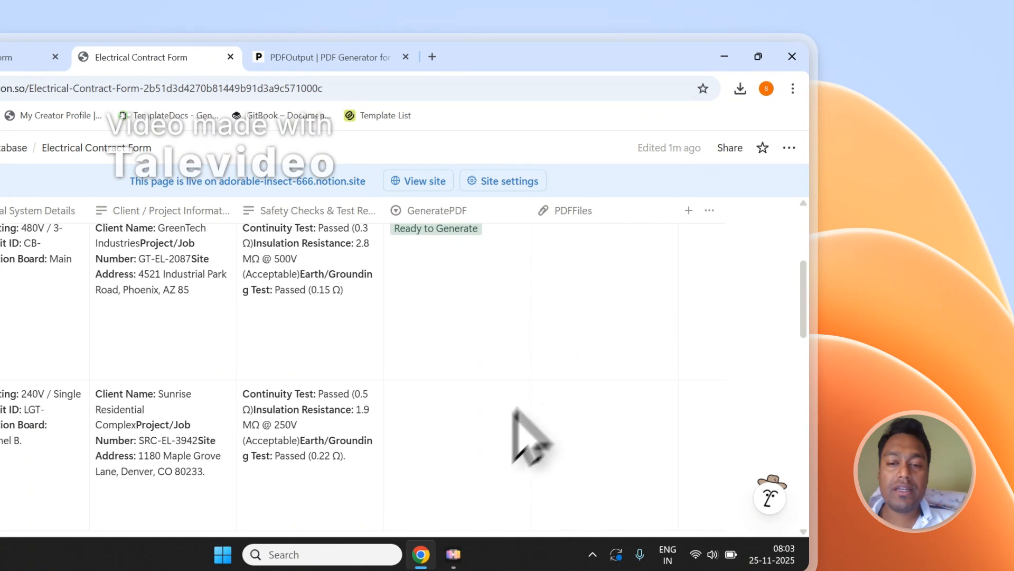
pyautogui.click(504, 441)
pyautogui.click(458, 284)
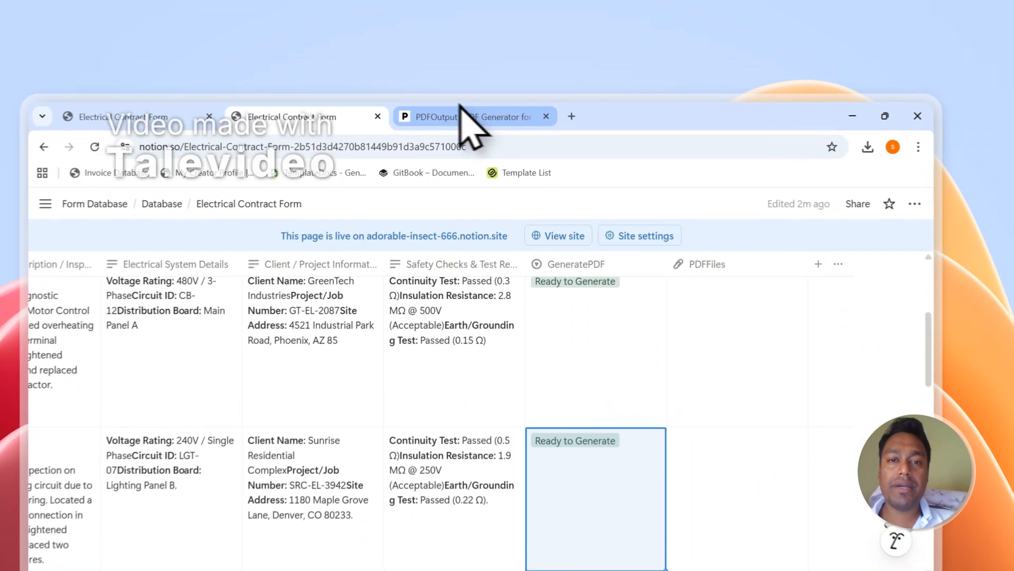
# Return to PDFOutput, reload the Notion database and dismiss the notification
pyautogui.click(497, 78)
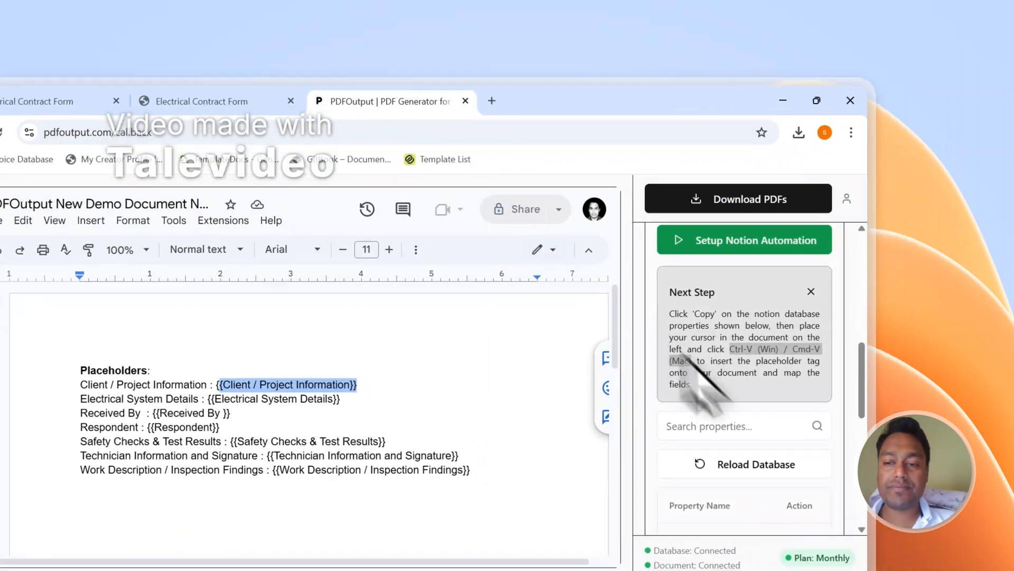
pyautogui.scroll(-2, 708, 317)
pyautogui.scroll(1, 689, 374)
pyautogui.click(687, 380)
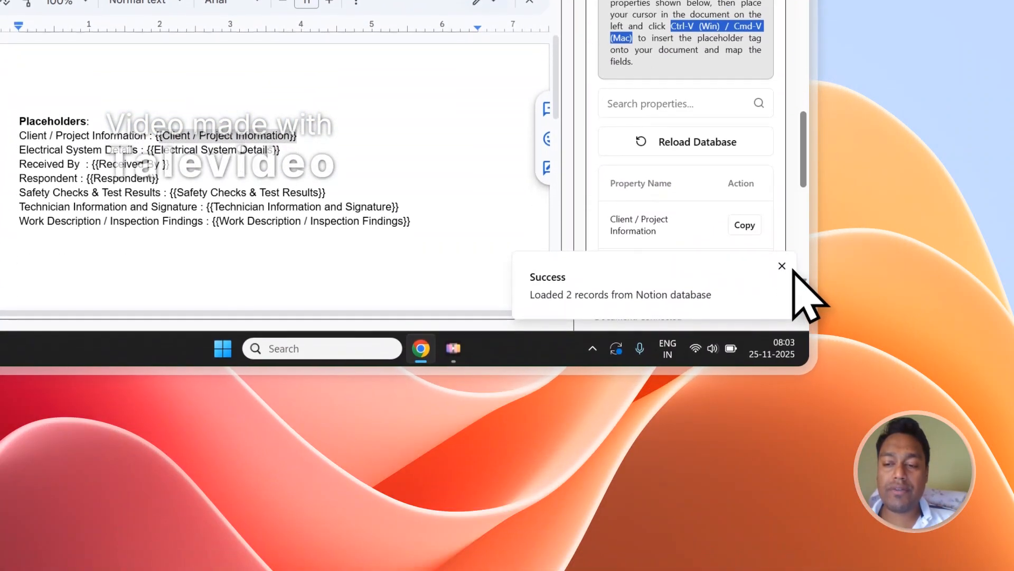
pyautogui.click(782, 265)
# Check the Received By column in Notion and set PDFOutput's PDF File Name to Received By
pyautogui.scroll(4, 747, 175)
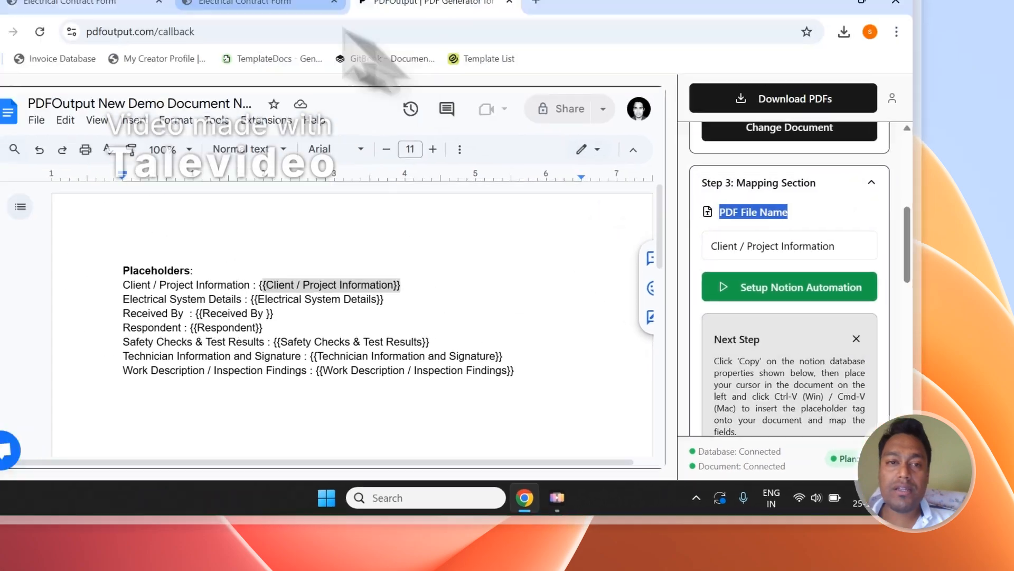
pyautogui.click(296, 4)
pyautogui.scroll(-1, 549, 418)
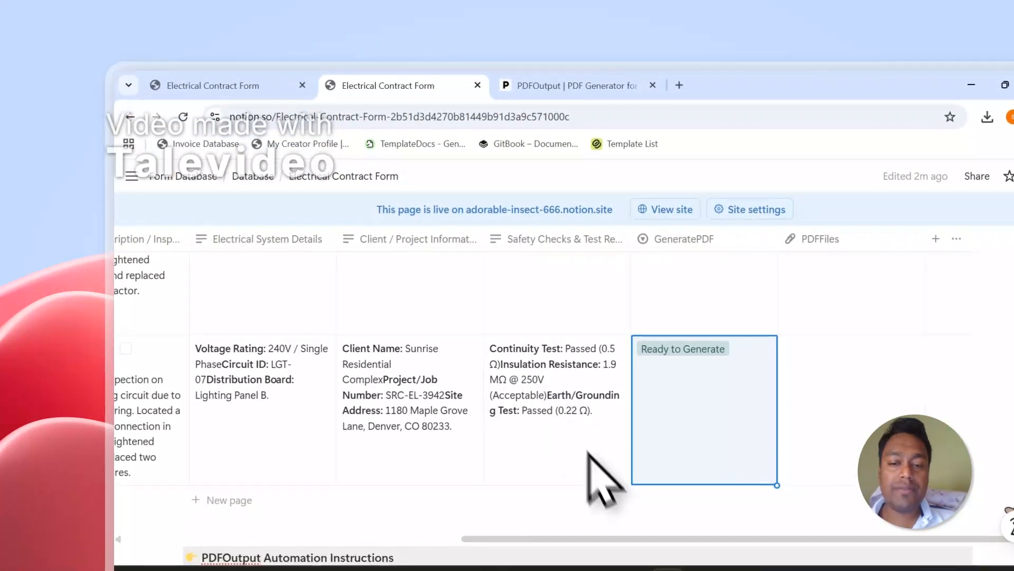
pyautogui.moveTo(578, 538); pyautogui.dragTo(204, 539)
pyautogui.scroll(5, 220, 419)
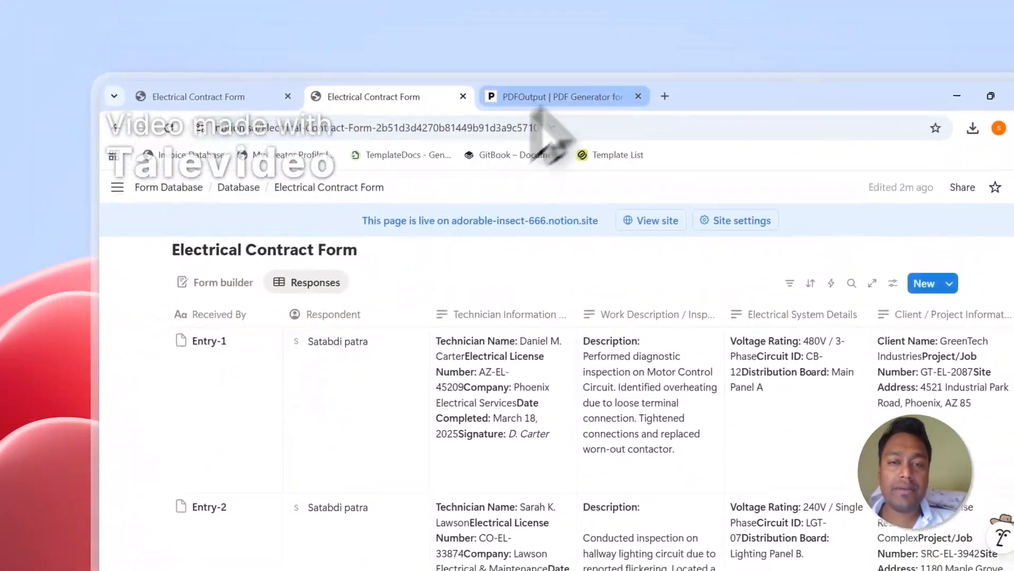
pyautogui.click(560, 98)
pyautogui.click(666, 322)
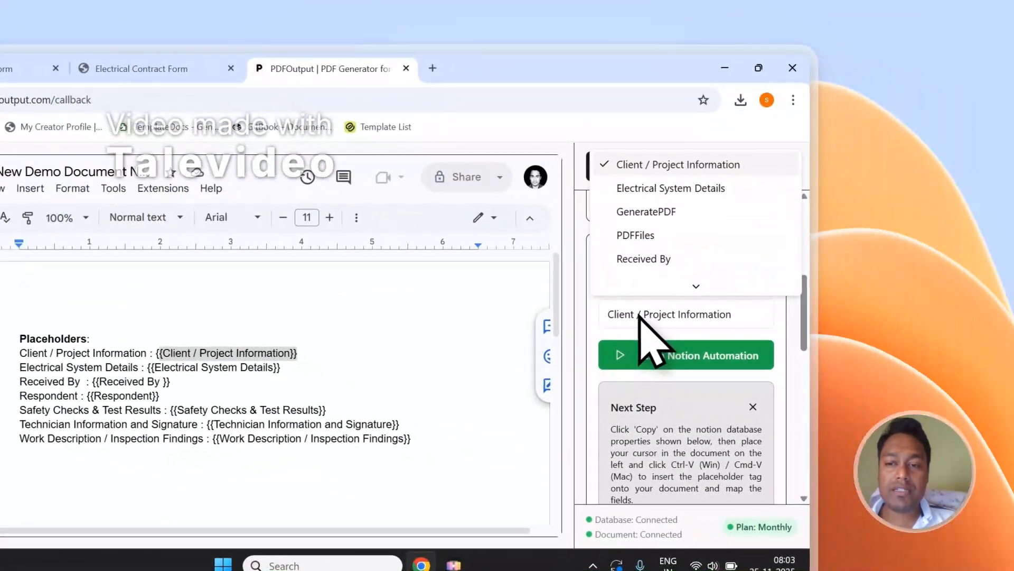
pyautogui.moveTo(641, 294)
pyautogui.click(642, 191)
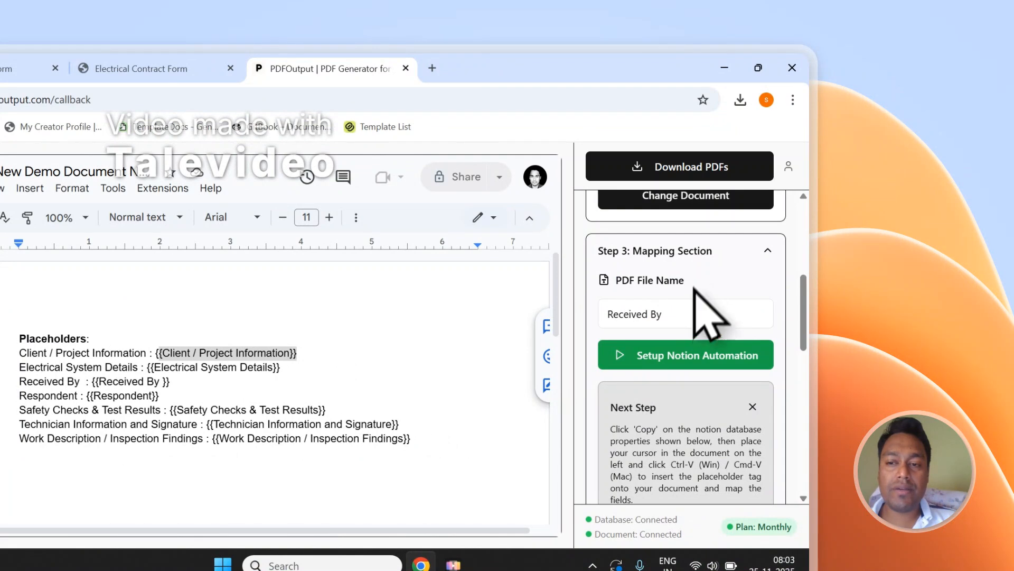
# Generate and download the PDFs for the Notion database records
pyautogui.scroll(5, 695, 289)
pyautogui.click(706, 170)
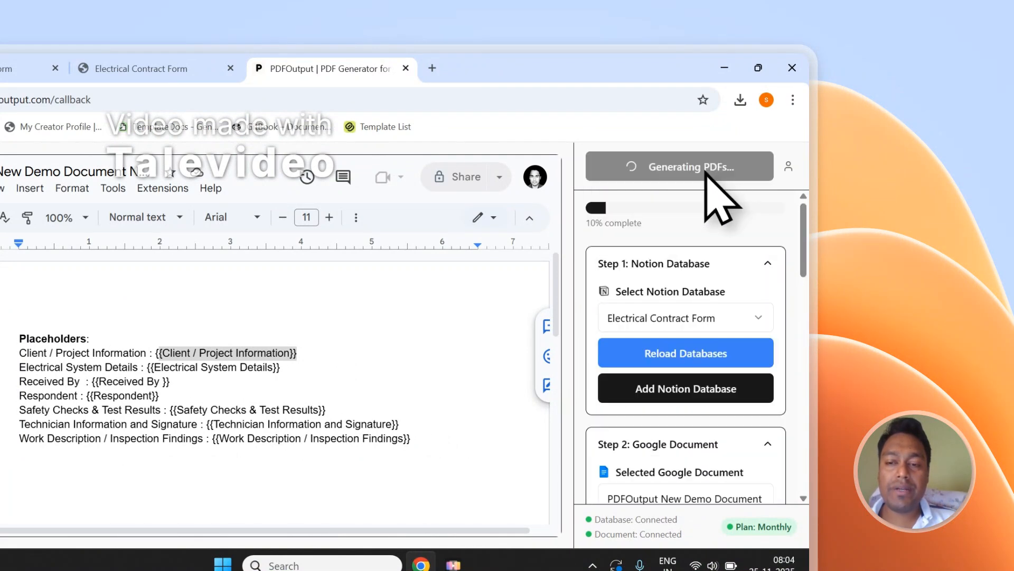
pyautogui.click(279, 352)
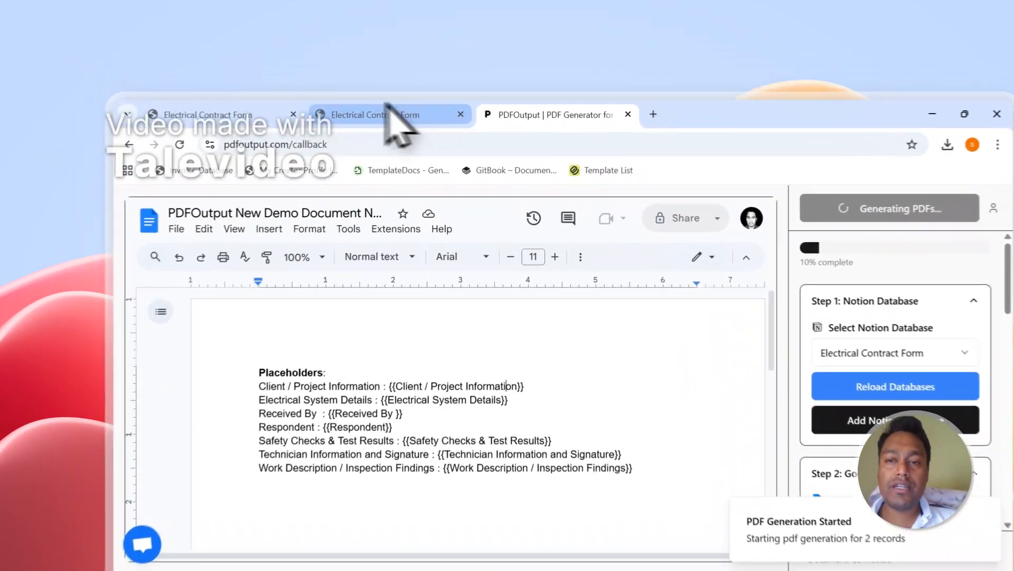
# Check the GeneratePDF and PDFFiles columns in Notion and open Entry-2.pdf from the PDFFiles property of Entry-2
pyautogui.click(375, 79)
pyautogui.scroll(-5, 522, 338)
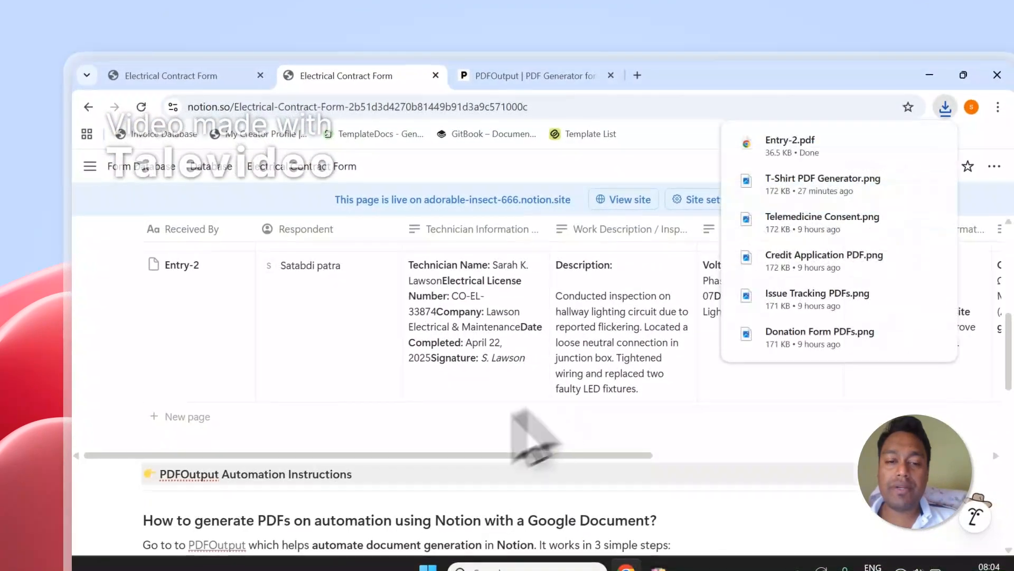
pyautogui.moveTo(322, 454); pyautogui.dragTo(673, 455)
pyautogui.scroll(4, 758, 403)
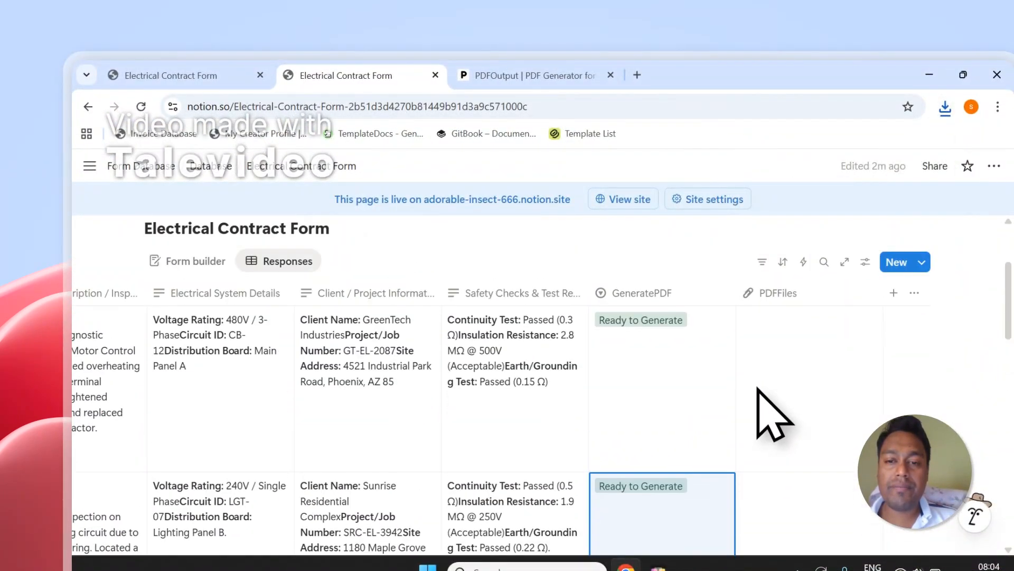
pyautogui.scroll(-2, 660, 427)
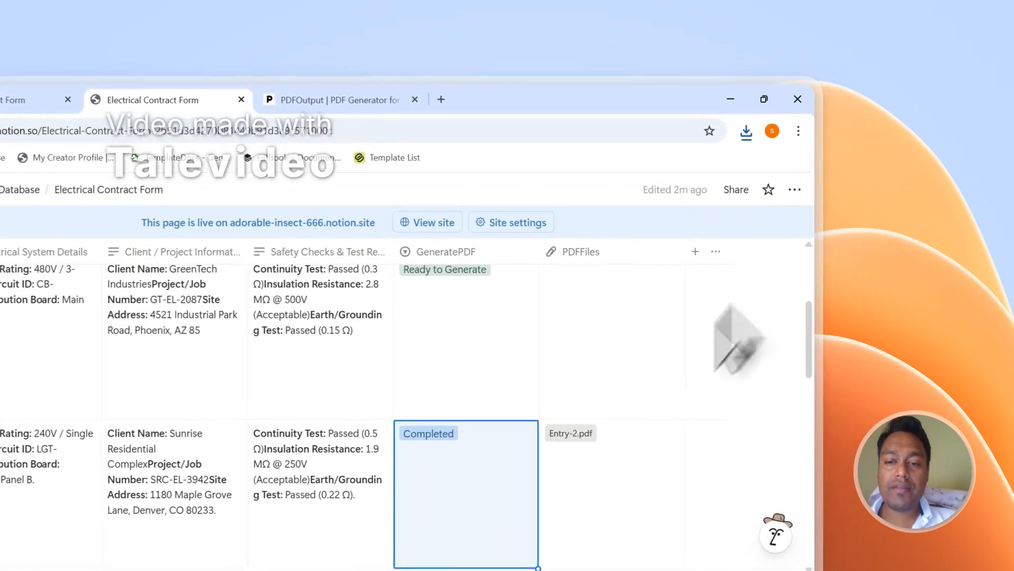
pyautogui.click(361, 380)
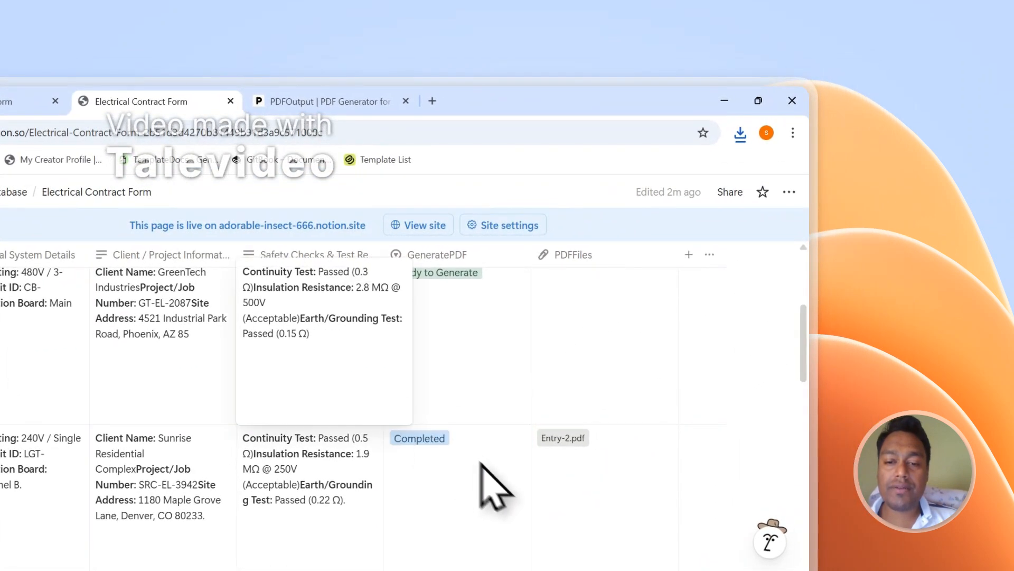
pyautogui.press('Escape')
pyautogui.click(568, 439)
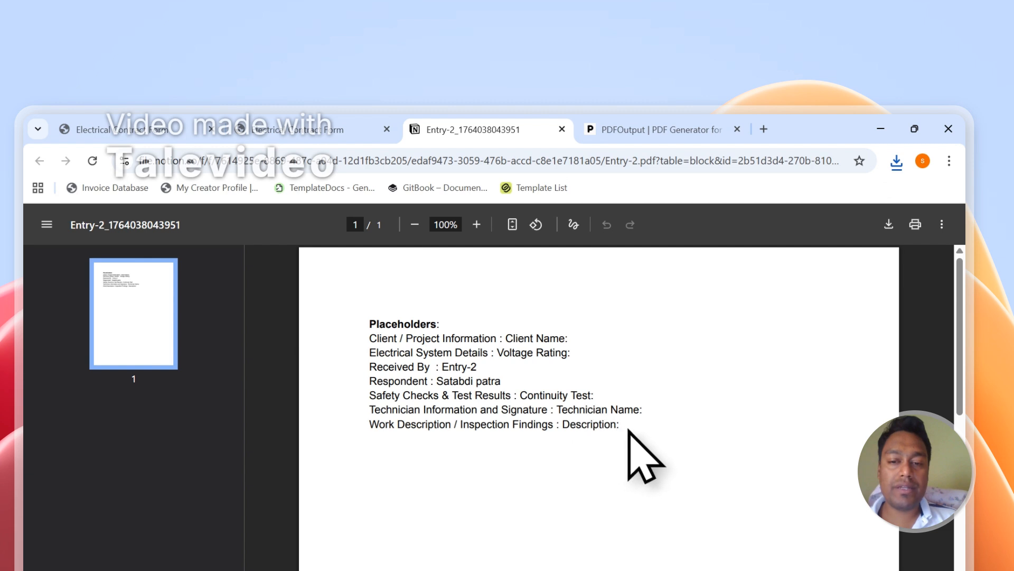
# Examine the field values in Entry-2.pdf, then open Entry-1.pdf from Notion's PDFFiles column and examine its values
pyautogui.moveTo(613, 429); pyautogui.dragTo(343, 327)
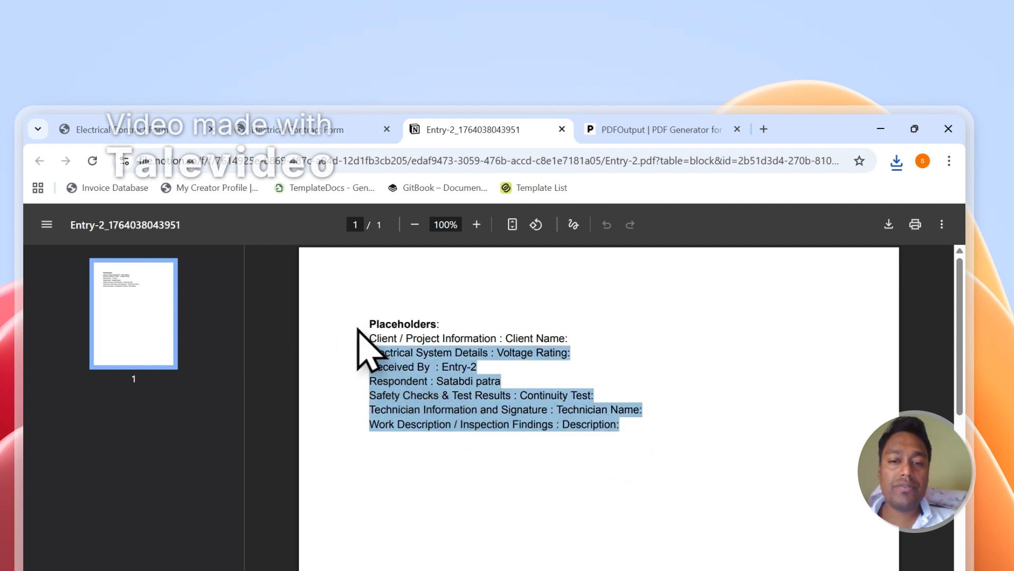
pyautogui.click(456, 359)
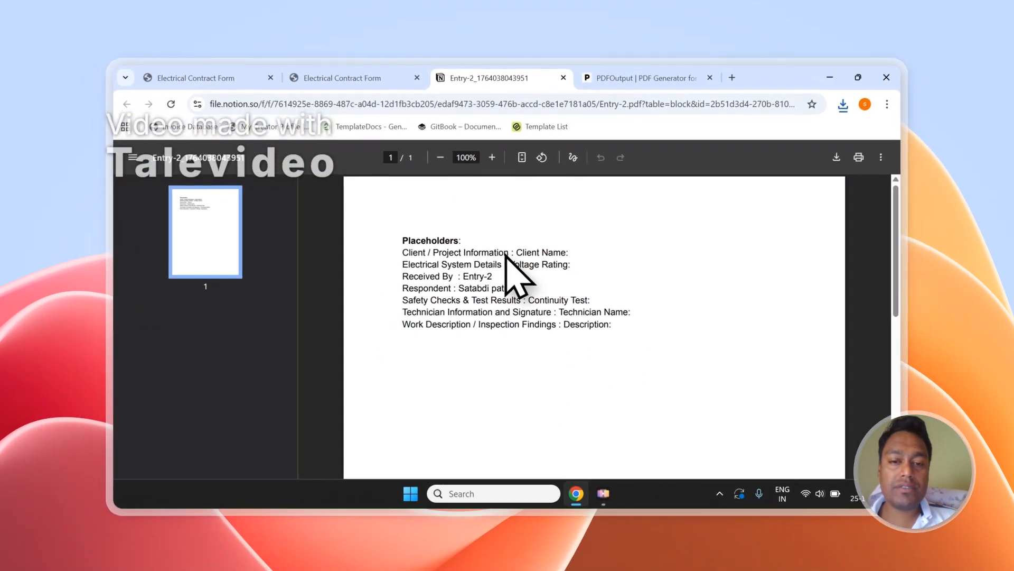
pyautogui.click(370, 78)
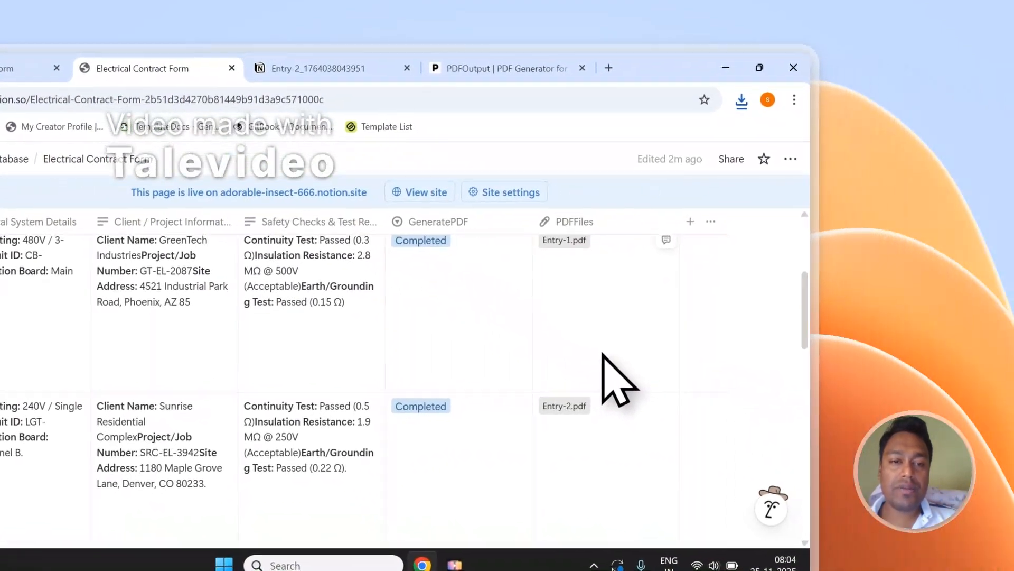
pyautogui.scroll(2, 617, 358)
pyautogui.click(563, 312)
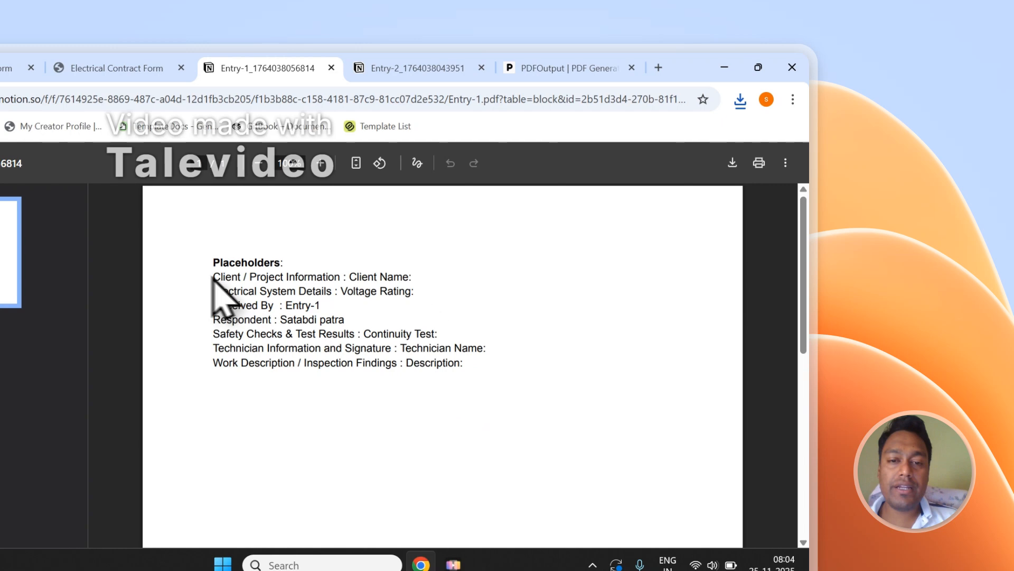
pyautogui.moveTo(213, 276); pyautogui.dragTo(486, 366)
pyautogui.click(484, 344)
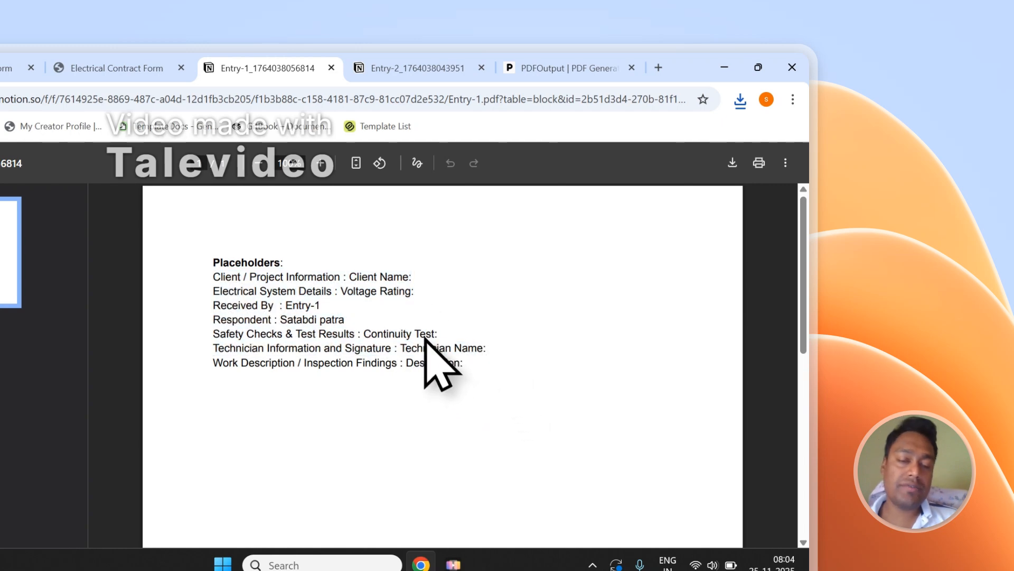
# Compare the contents of Entry-1.pdf and Entry-2.pdf and close both PDFs
pyautogui.click(390, 69)
pyautogui.click(304, 69)
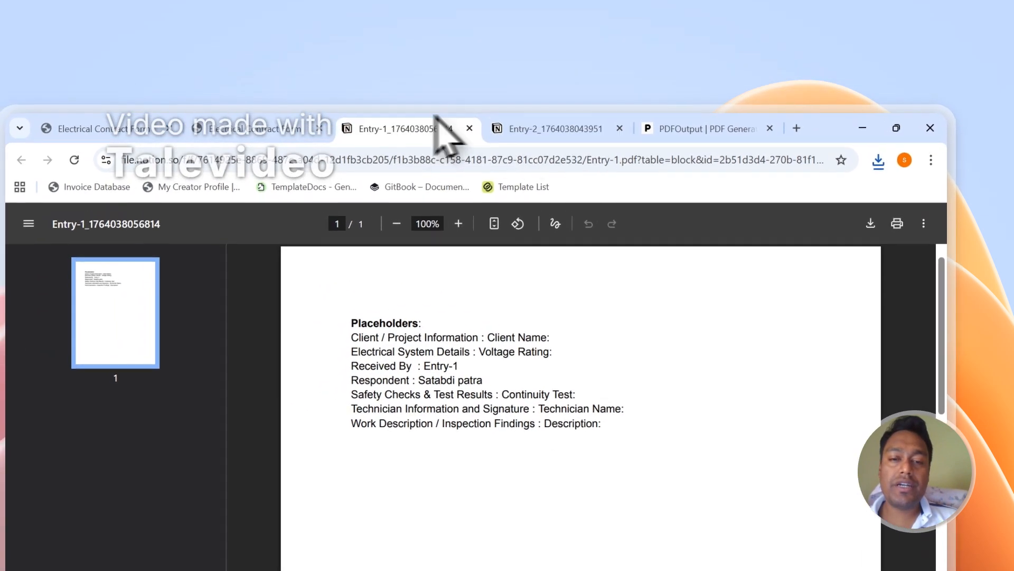
pyautogui.click(381, 69)
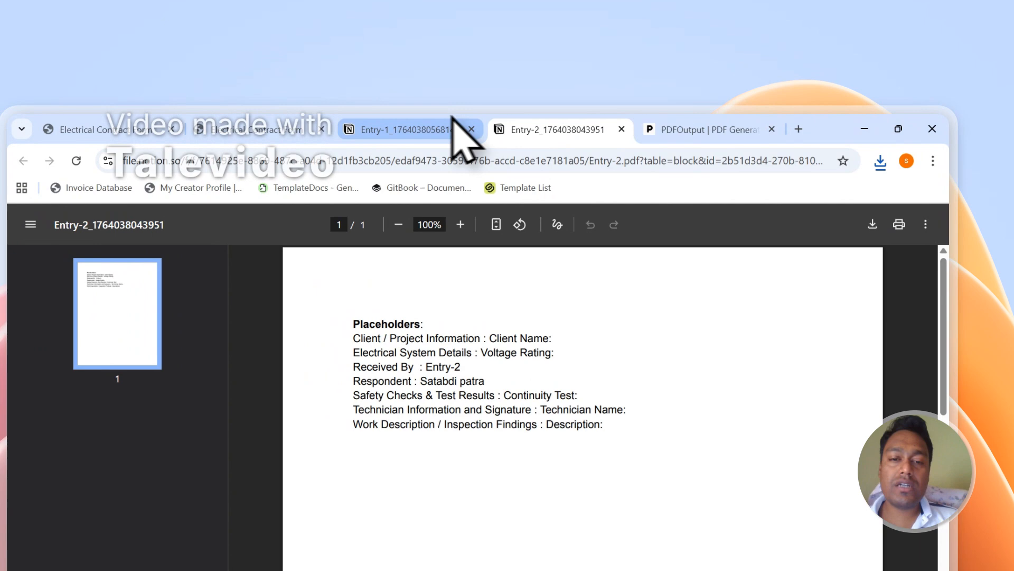
pyautogui.click(457, 127)
pyautogui.click(499, 127)
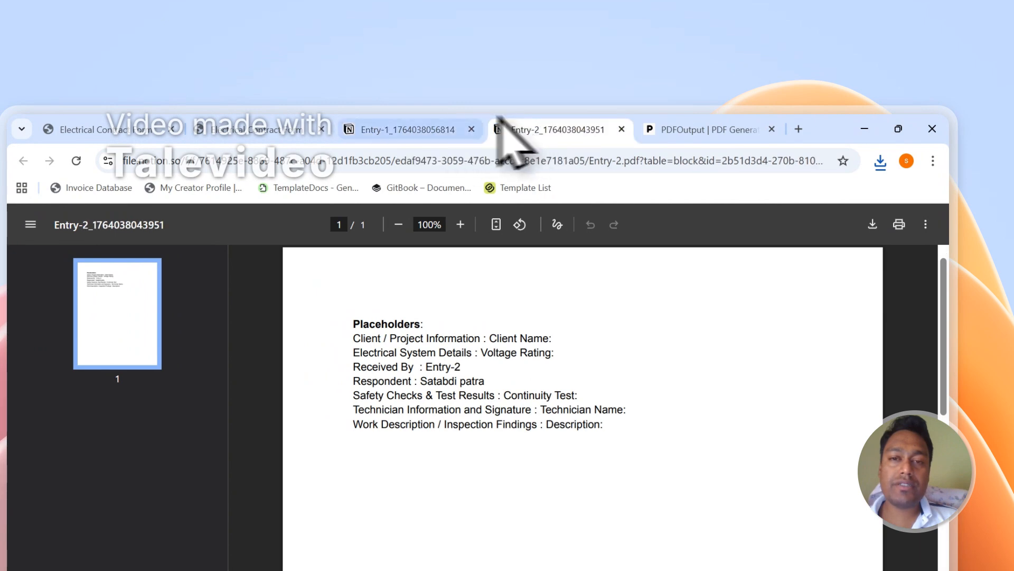
pyautogui.click(467, 130)
pyautogui.click(525, 127)
pyautogui.click(459, 127)
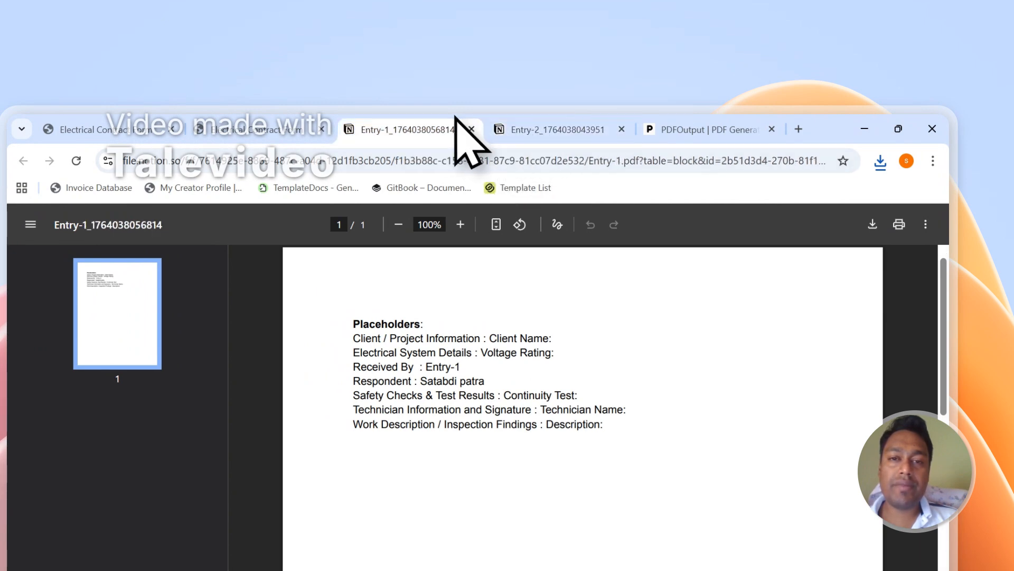
pyautogui.click(515, 127)
pyautogui.click(472, 129)
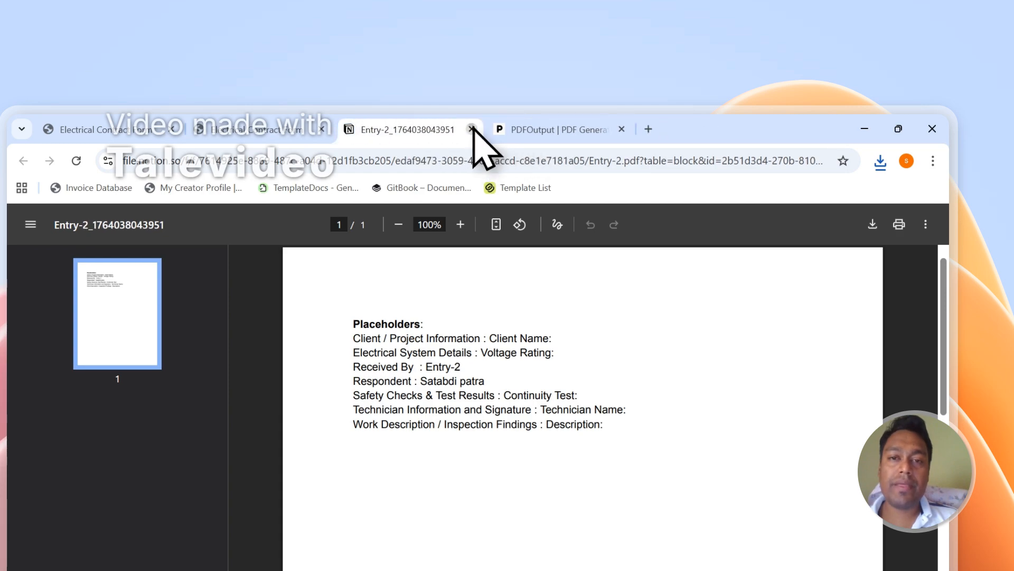
pyautogui.click(471, 129)
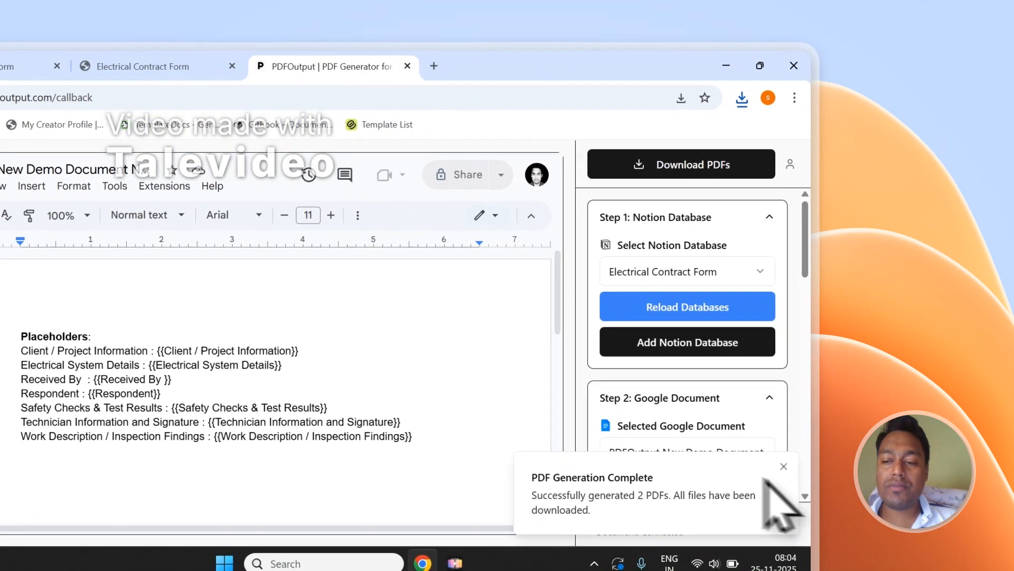
# In PDFOutput, set up the Notion automation from the Mapping Section and dismiss the notifications
pyautogui.click(922, 524)
pyautogui.scroll(-4, 687, 390)
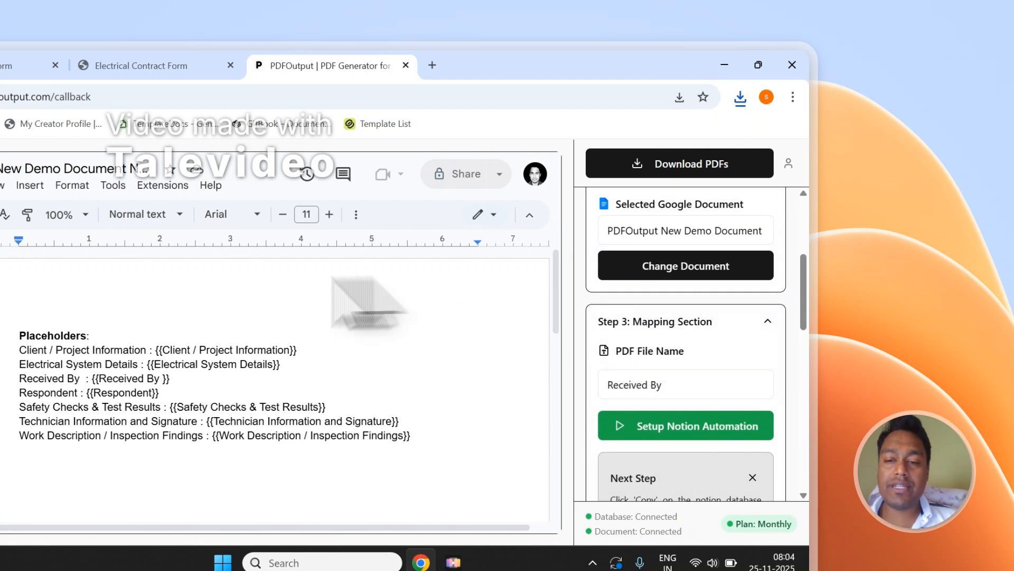
pyautogui.click(655, 427)
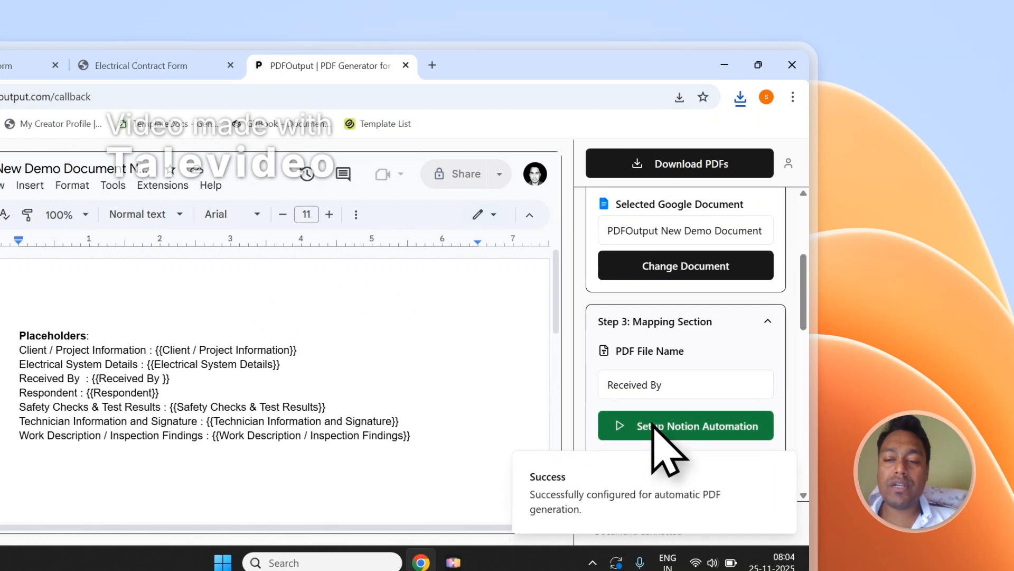
pyautogui.click(782, 466)
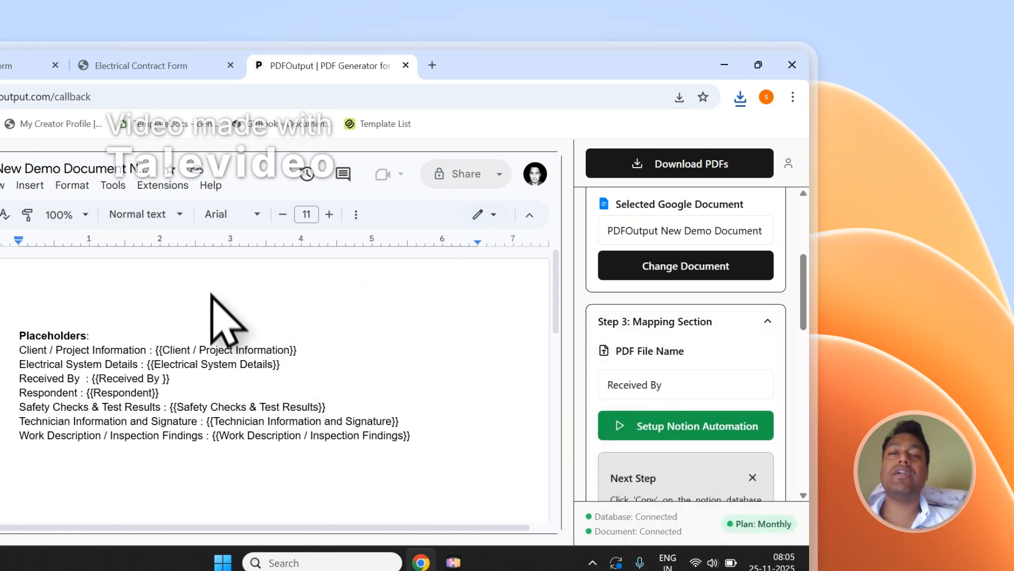
# Switch to Notion, add a row to the Electrical Contract Form database and set its GeneratePDF property to Ready to Generate
pyautogui.click(142, 65)
pyautogui.scroll(-3, 104, 414)
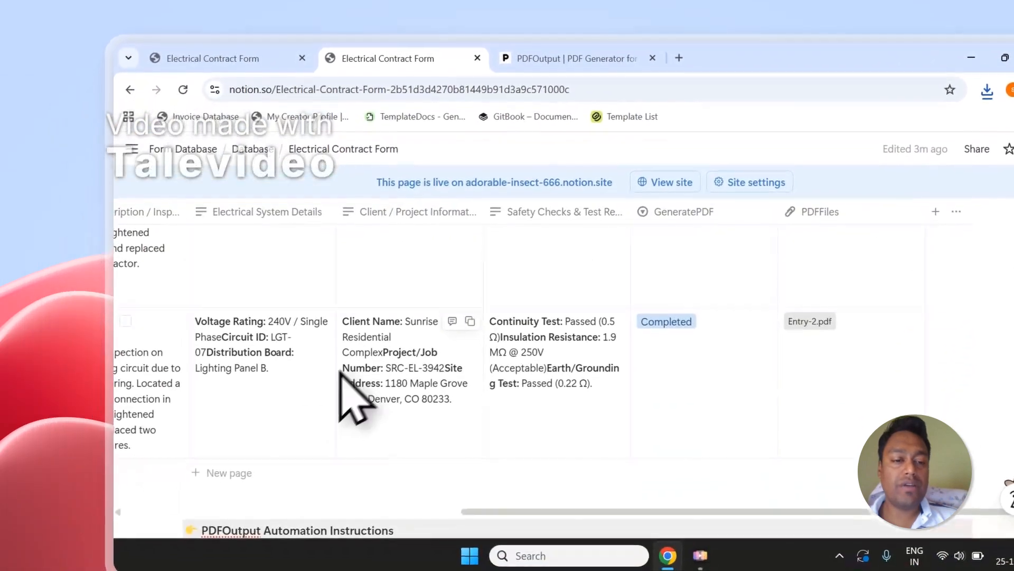
pyautogui.click(211, 59)
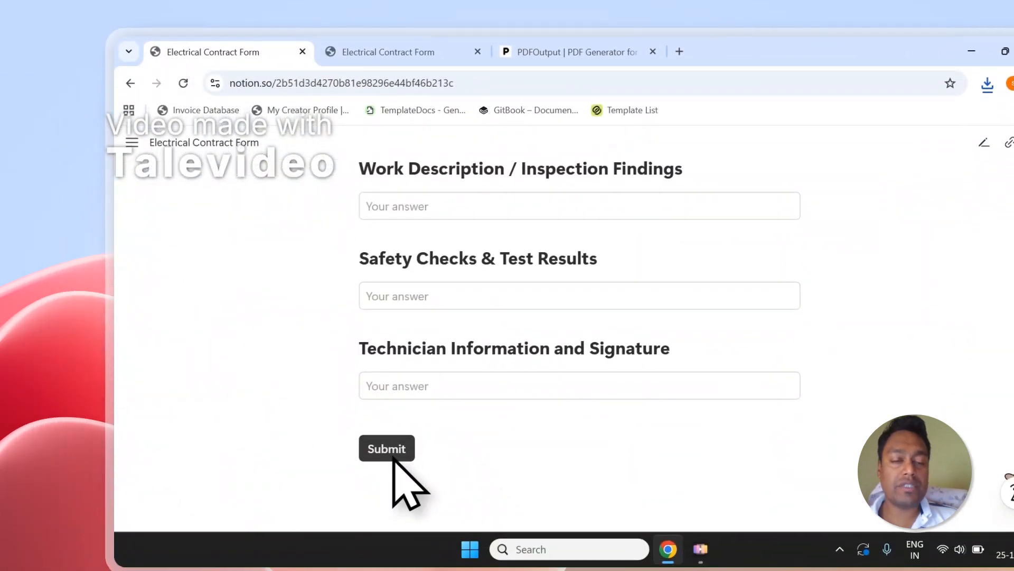
pyautogui.click(388, 58)
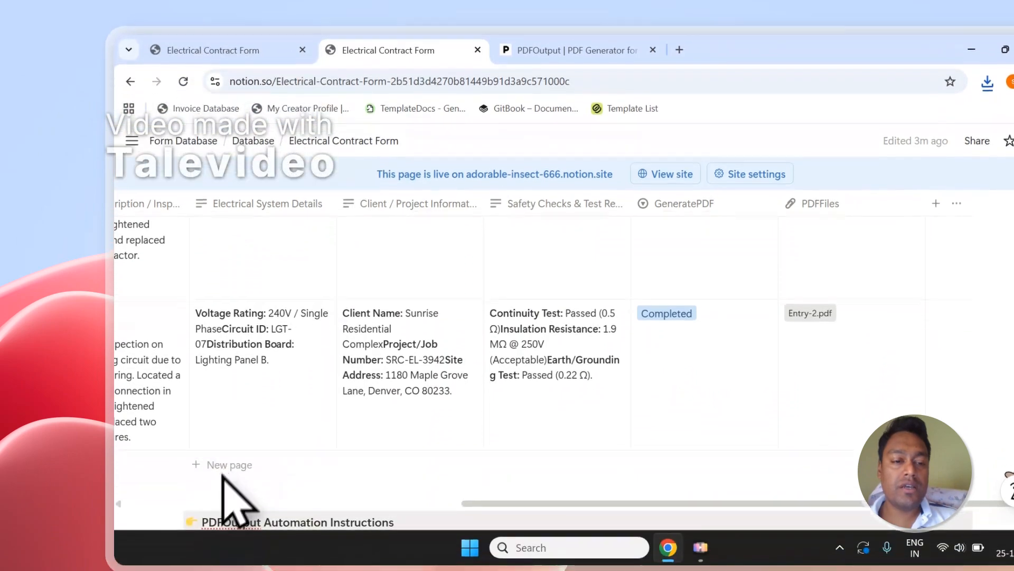
pyautogui.click(227, 467)
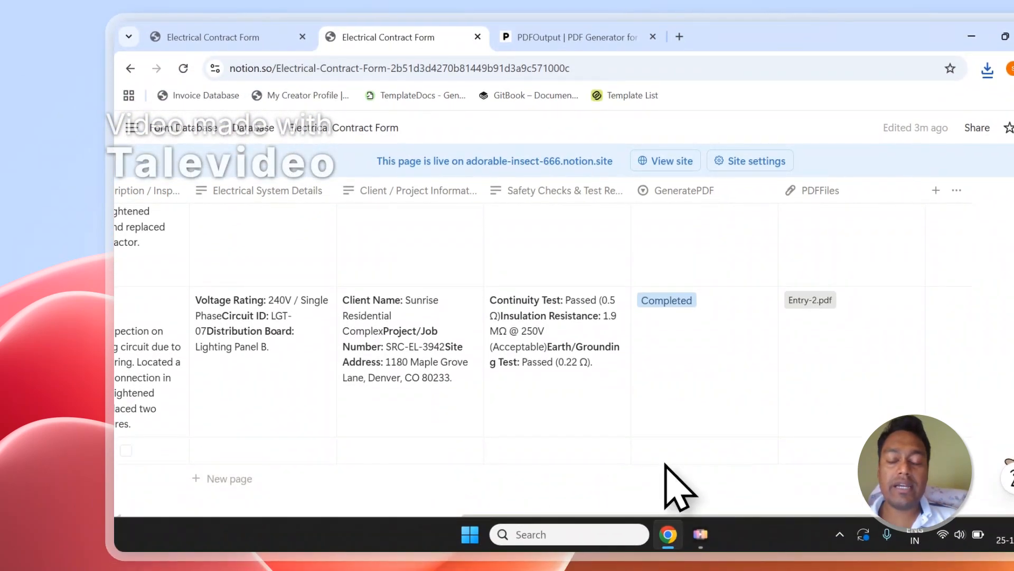
pyautogui.click(666, 454)
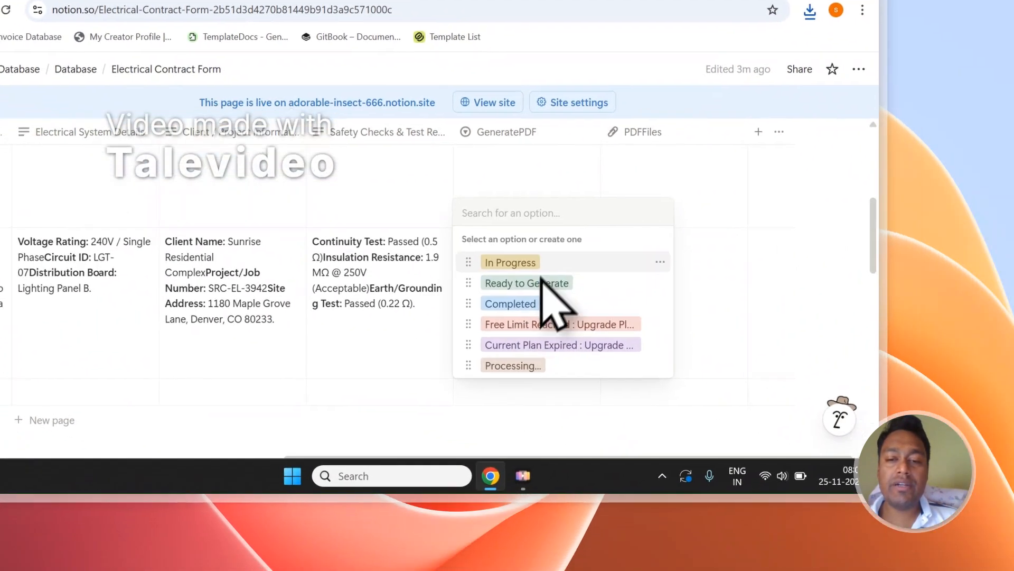
pyautogui.click(722, 346)
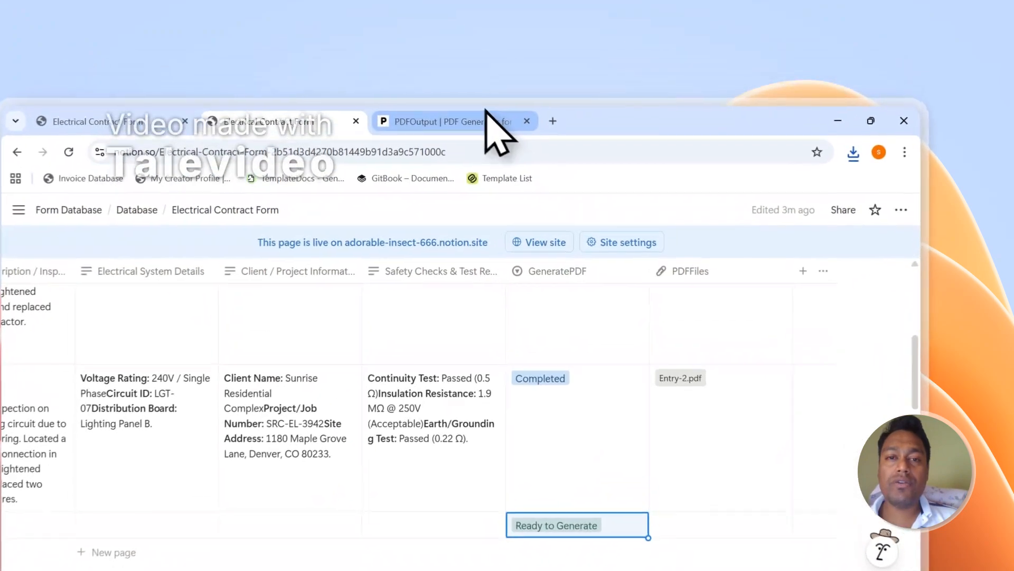
# Check the PDFOutput setup, then add another row in the Notion database with GeneratePDF set to Ready to Generate
pyautogui.click(497, 77)
pyautogui.scroll(4, 813, 343)
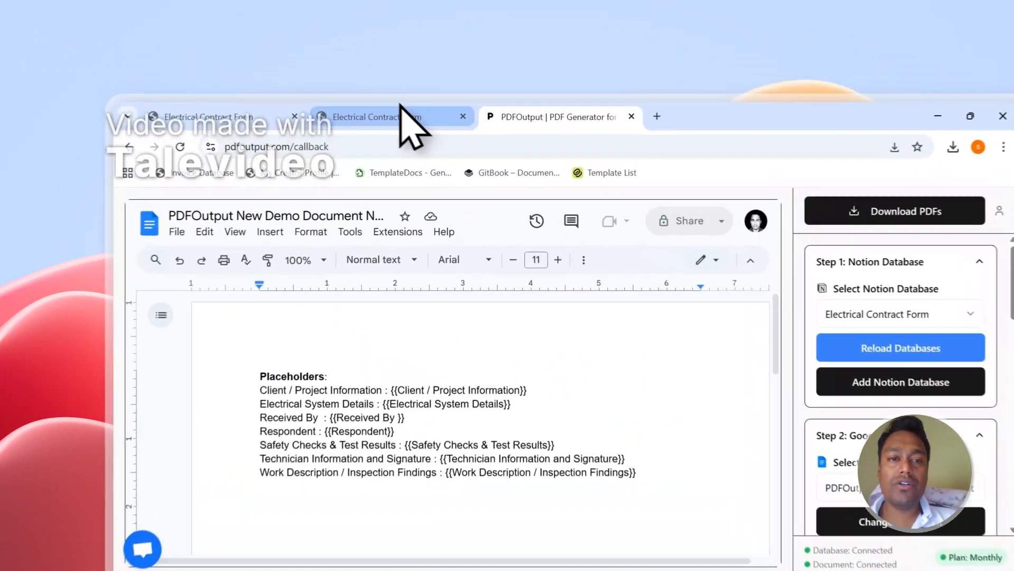
pyautogui.click(396, 77)
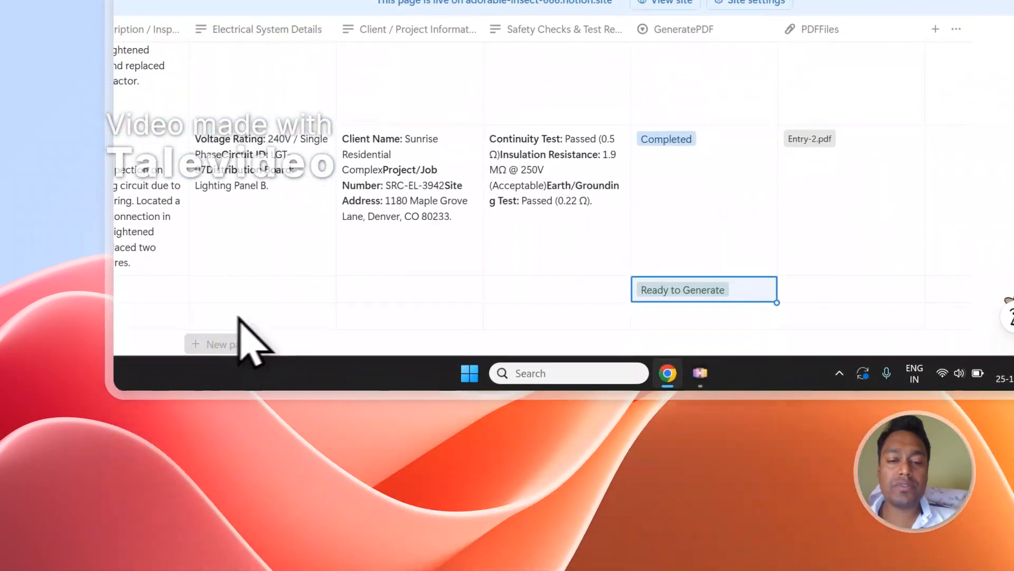
pyautogui.click(697, 317)
pyautogui.click(734, 207)
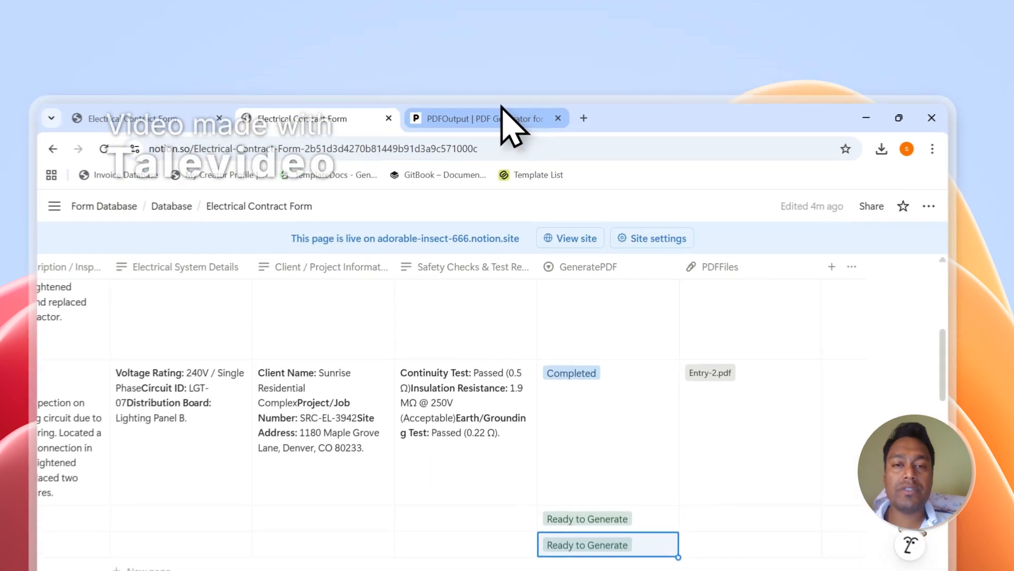
# Return to PDFOutput, view and close the support chat, and sign out of the account
pyautogui.click(500, 78)
pyautogui.scroll(-2, 338, 396)
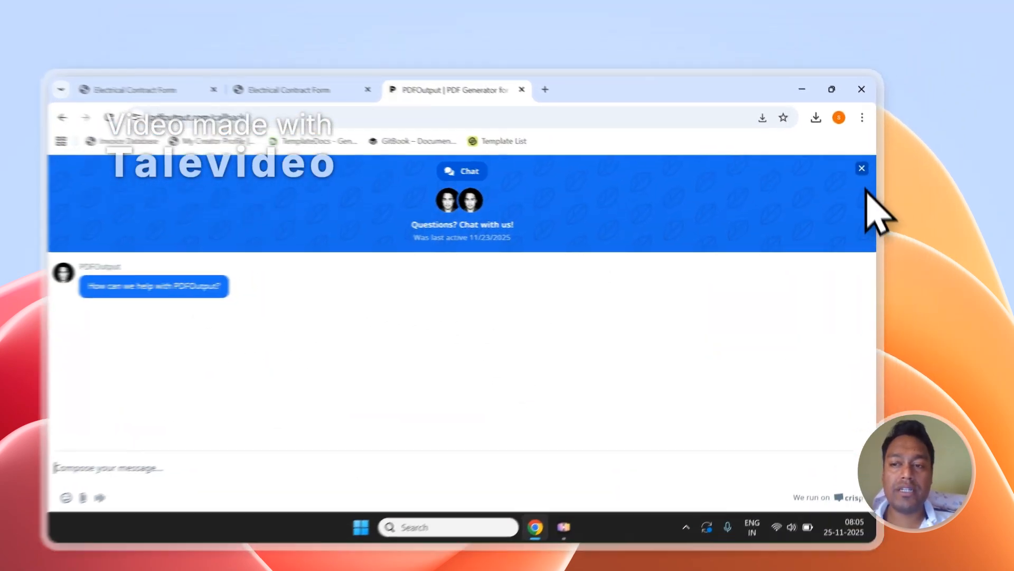
pyautogui.click(886, 151)
pyautogui.click(883, 159)
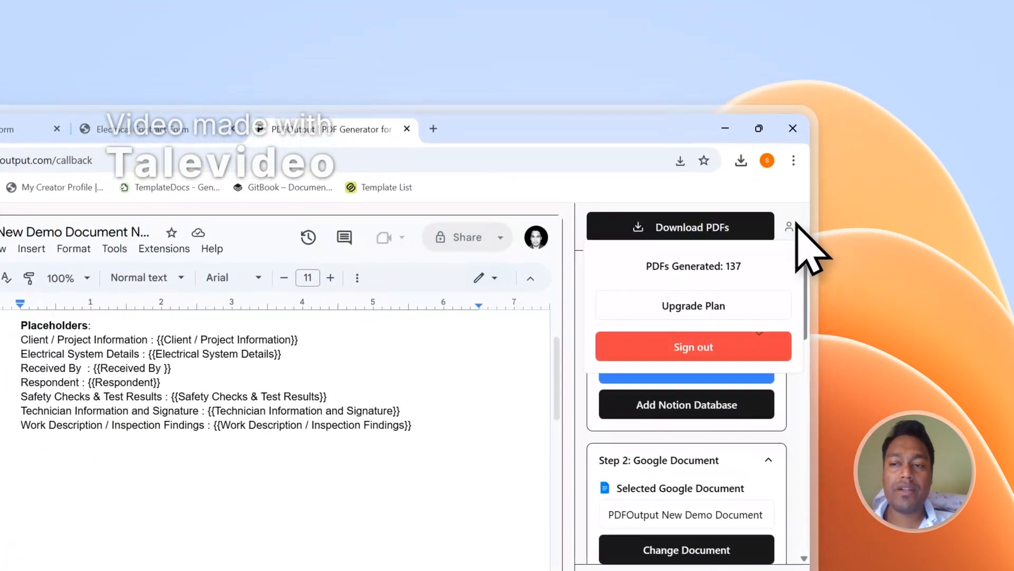
pyautogui.click(681, 344)
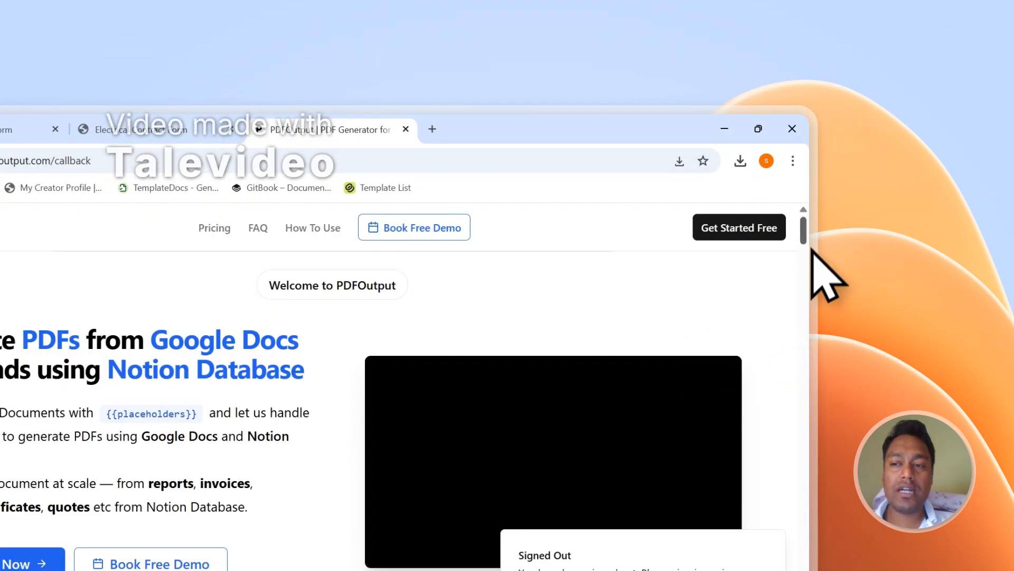
# Open PDFOutput's Contact page, examine the Send Message form and dismiss the OneDrive backup prompt
pyautogui.moveTo(804, 237); pyautogui.dragTo(811, 433)
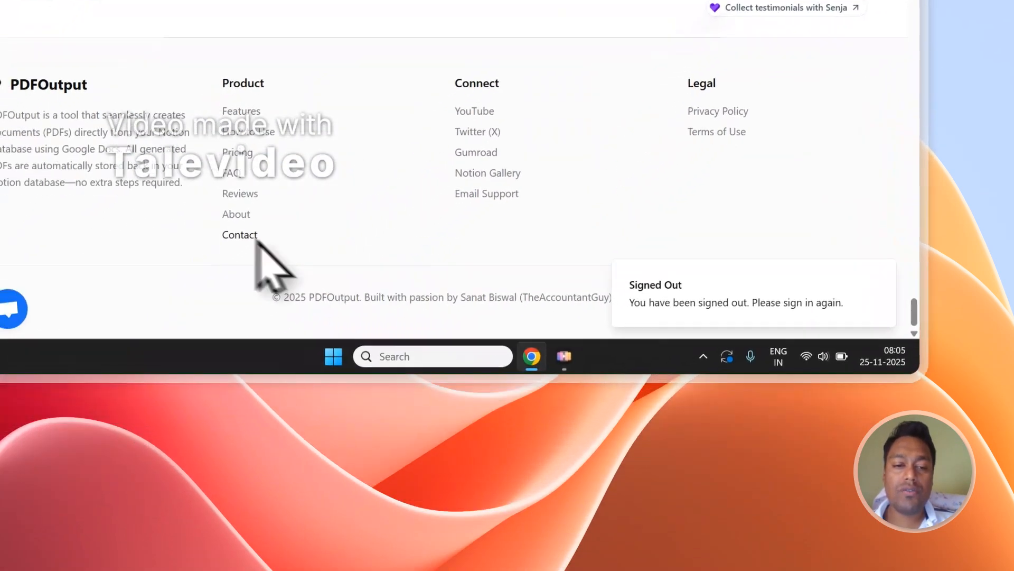
pyautogui.click(245, 236)
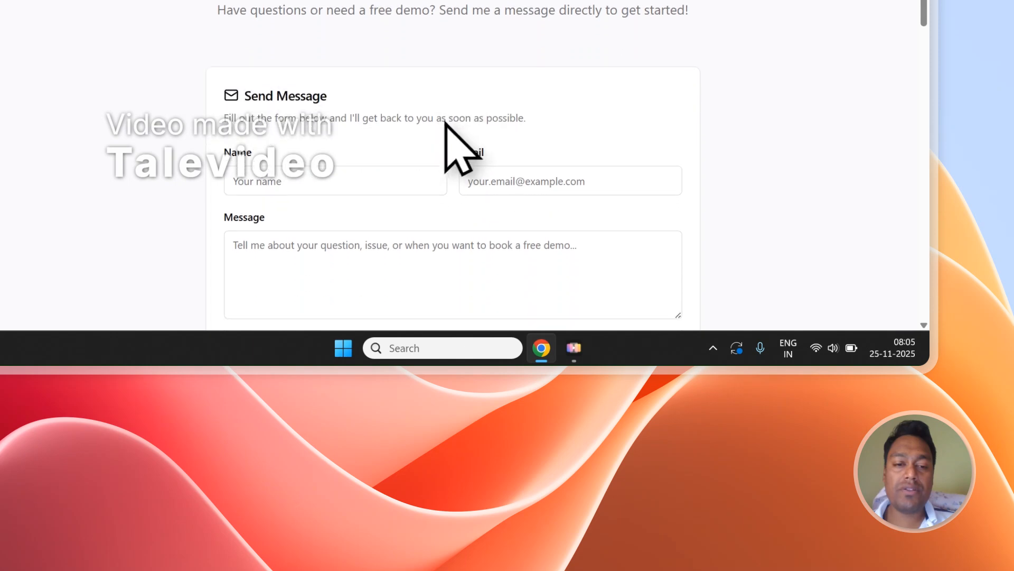
pyautogui.scroll(-2, 528, 95)
pyautogui.scroll(1, 548, 89)
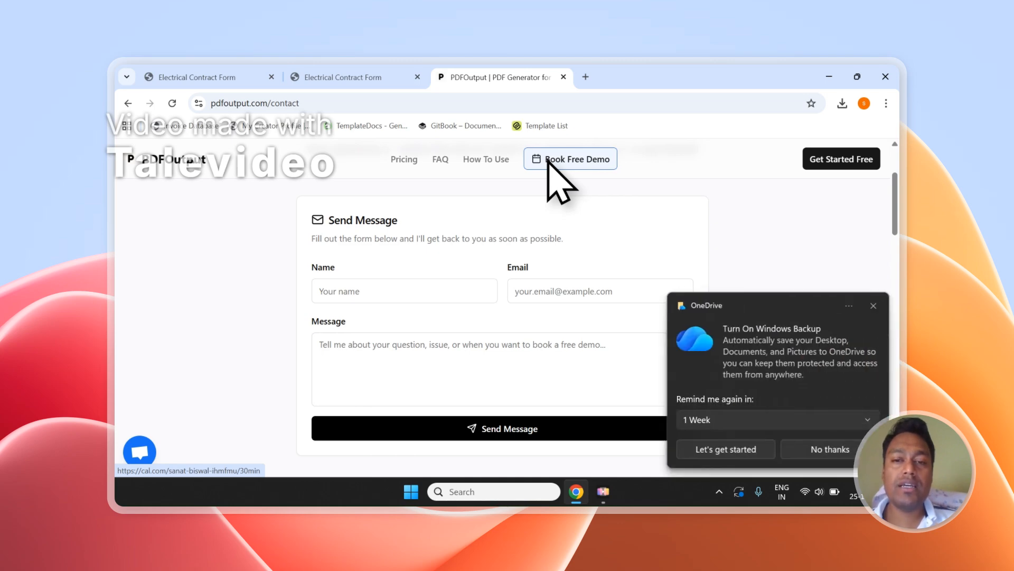
pyautogui.click(873, 305)
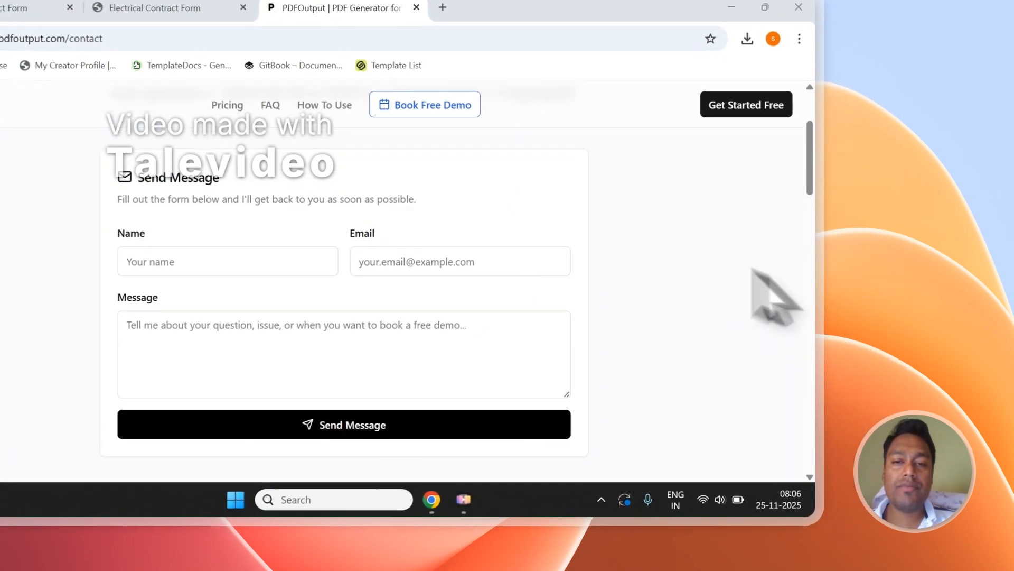